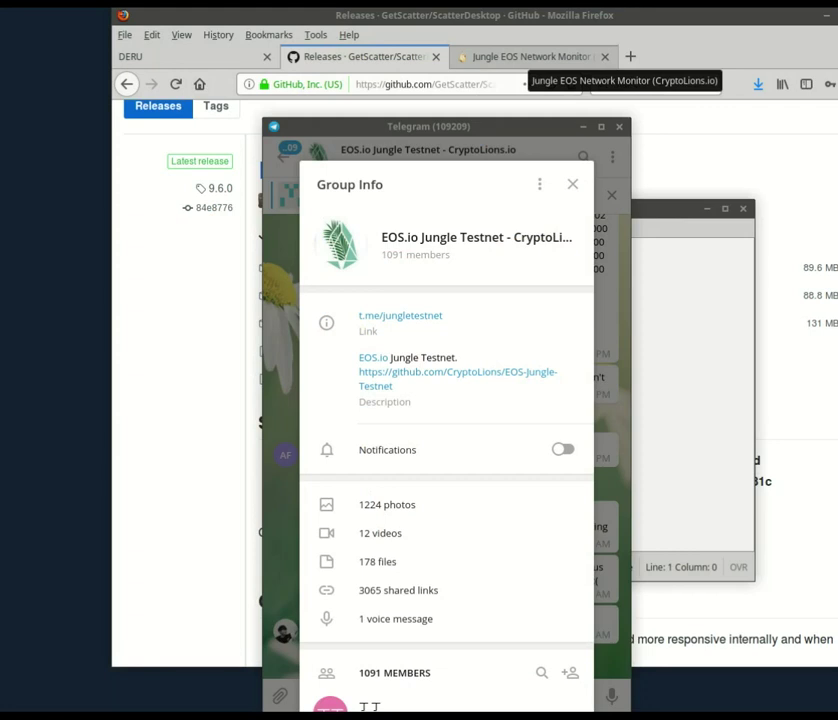
Step: Bring the EOS Jungle Testnet Monitor page in Firefox to the front over Telegram
click(530, 56)
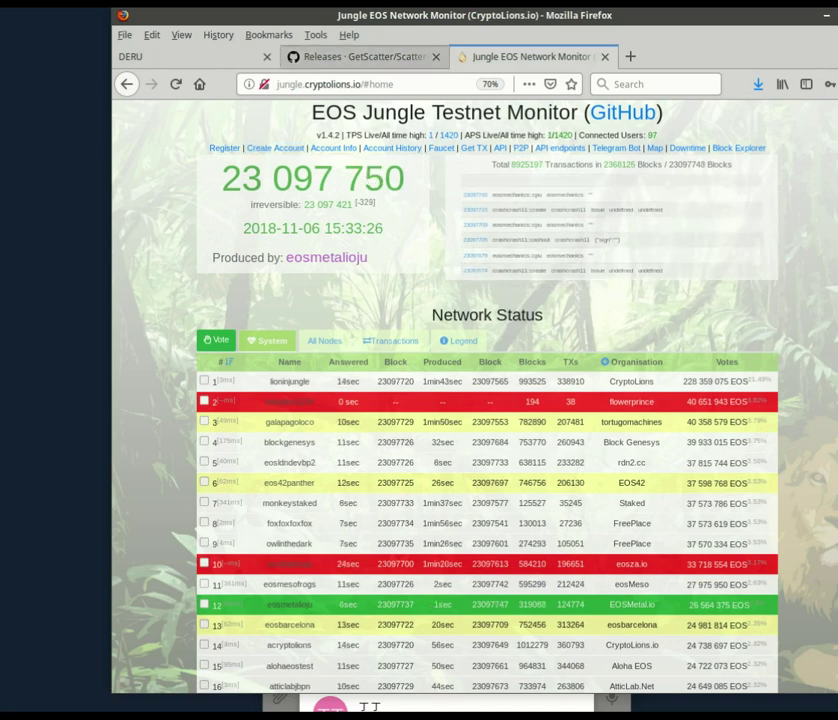
Step: Save linux-scatter-9.6.0-x86_64.AppImage from the GetScatter releases page and select the example shasum command
key(ctrl+Page_Up)
scroll(327, 294, up, 5)
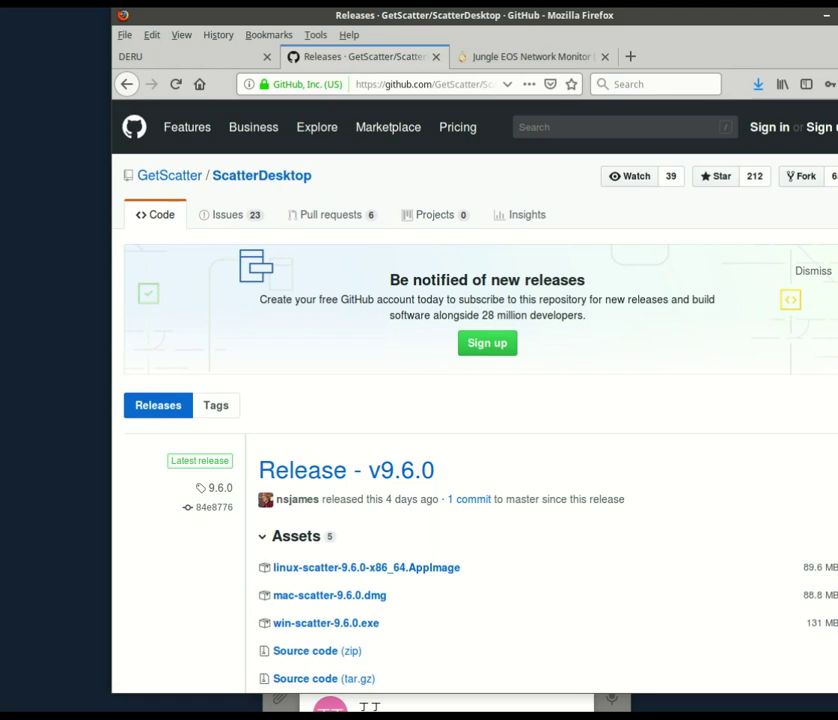
drag(435, 84, 477, 84)
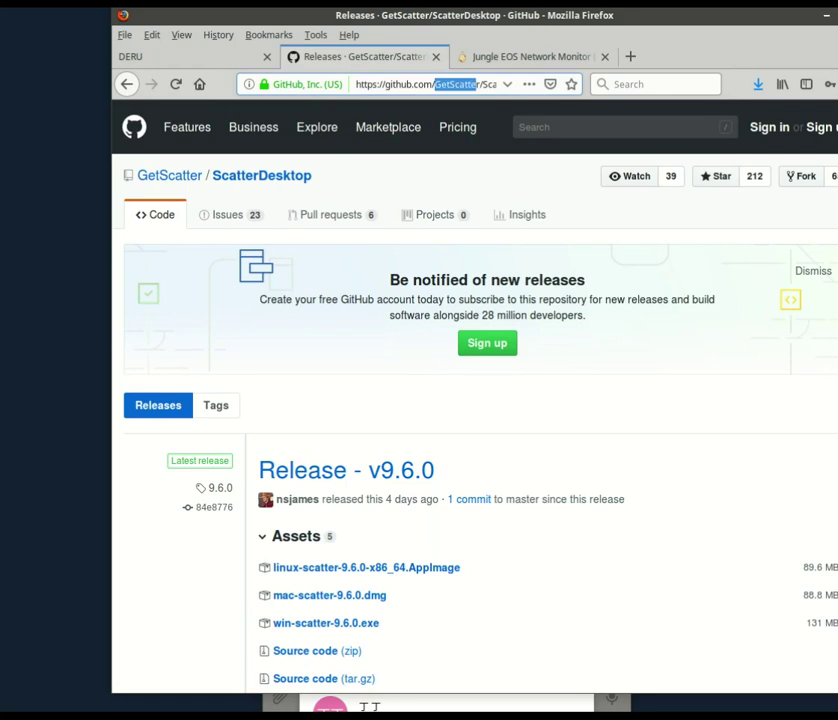
scroll(475, 400, down, 3)
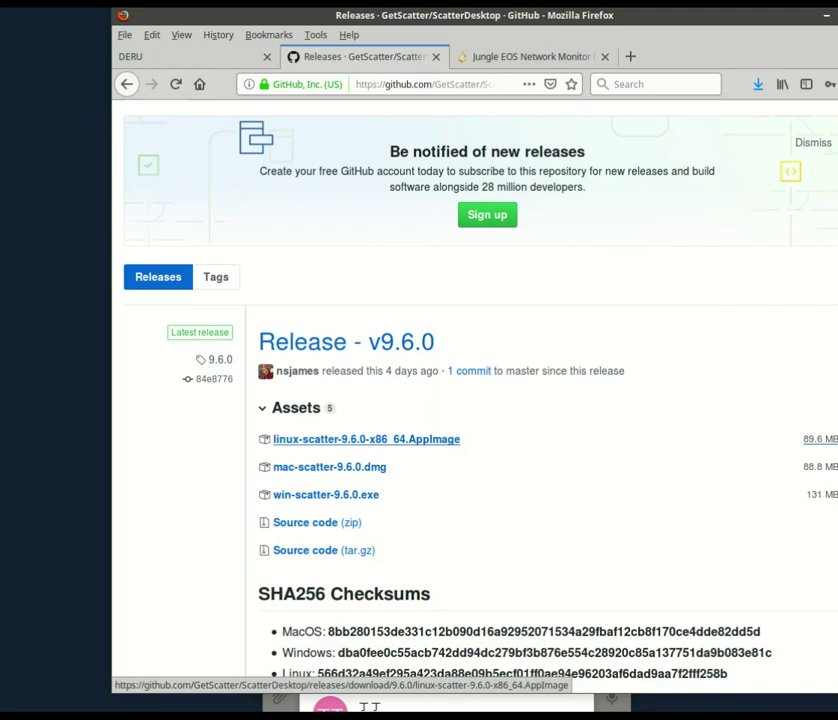
click(366, 439)
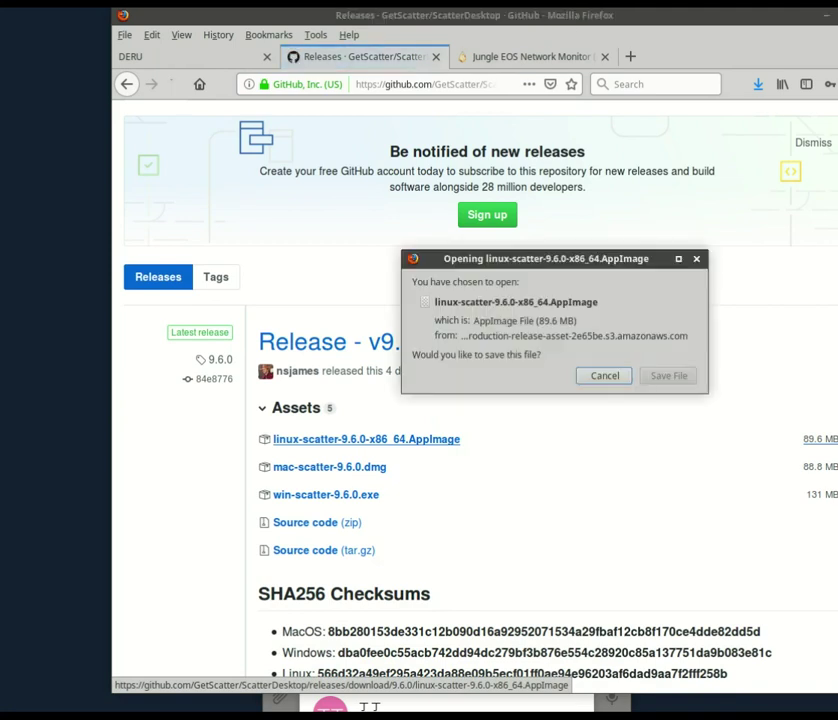
click(669, 375)
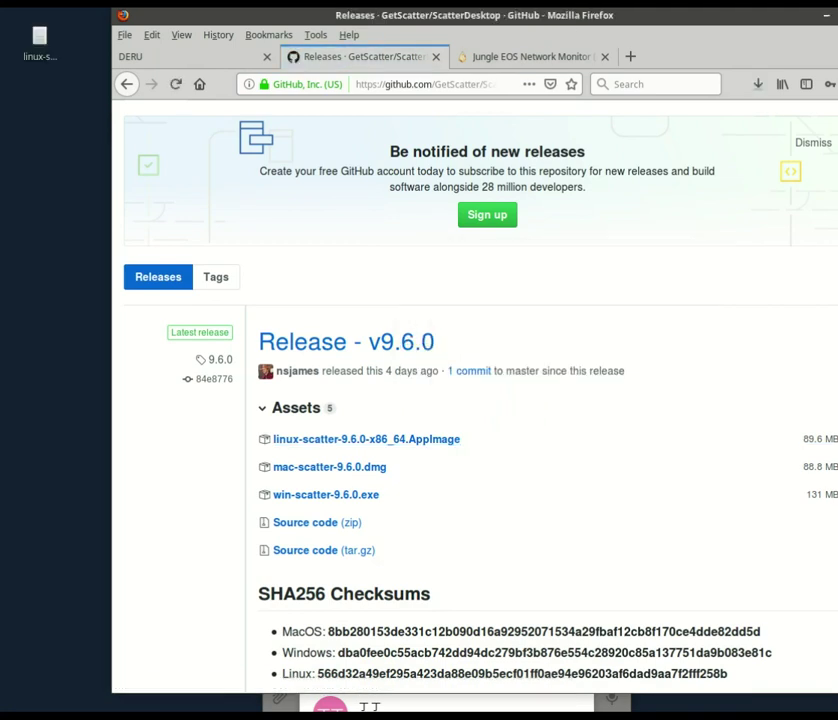
scroll(480, 400, down, 2)
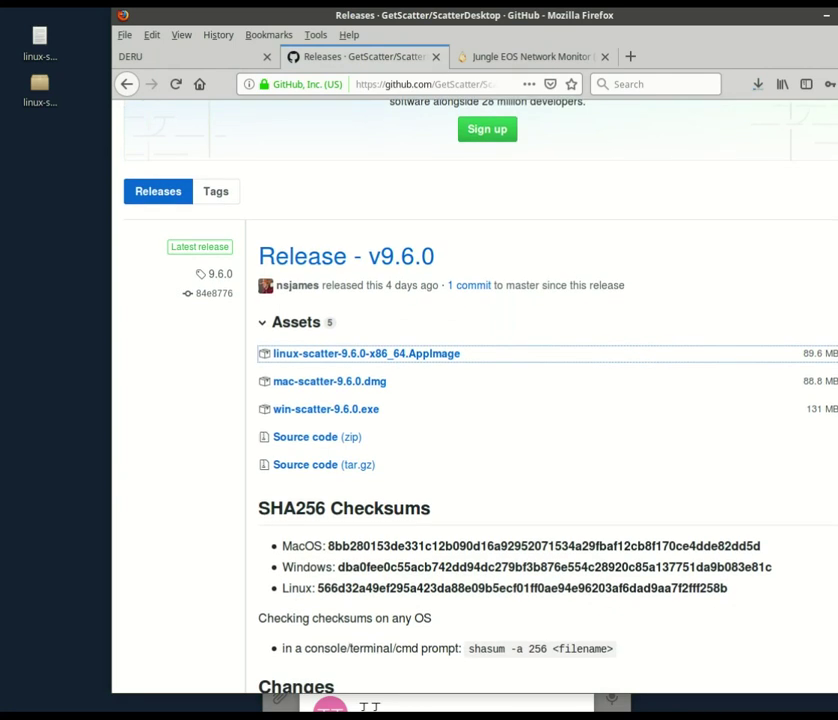
drag(614, 649, 466, 649)
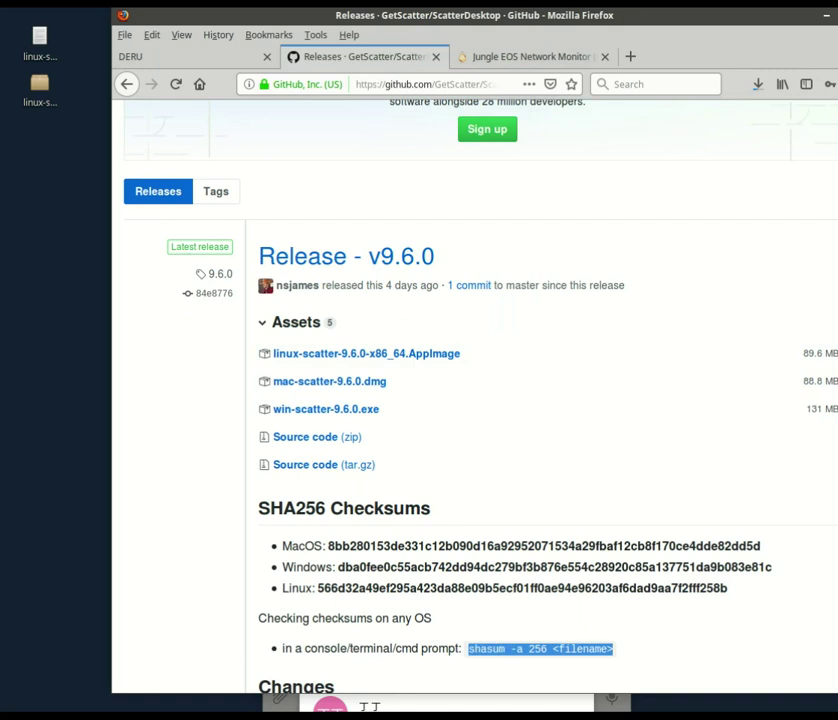
Step: Compute the downloaded AppImage's hash with shasum -a 256 in a new terminal
key(ctrl+alt+t)
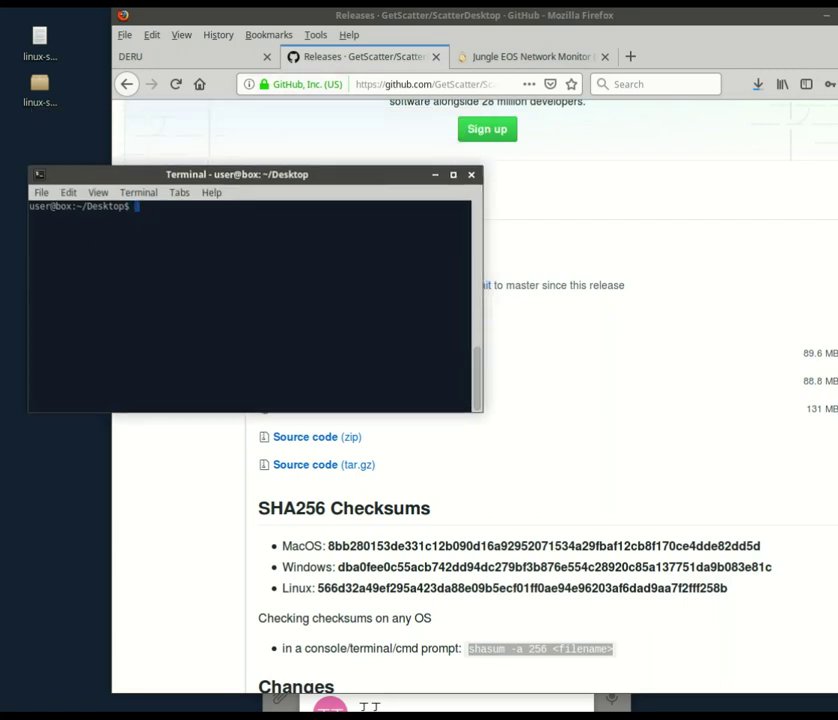
text(shasum -a 256 l)
key(Tab)
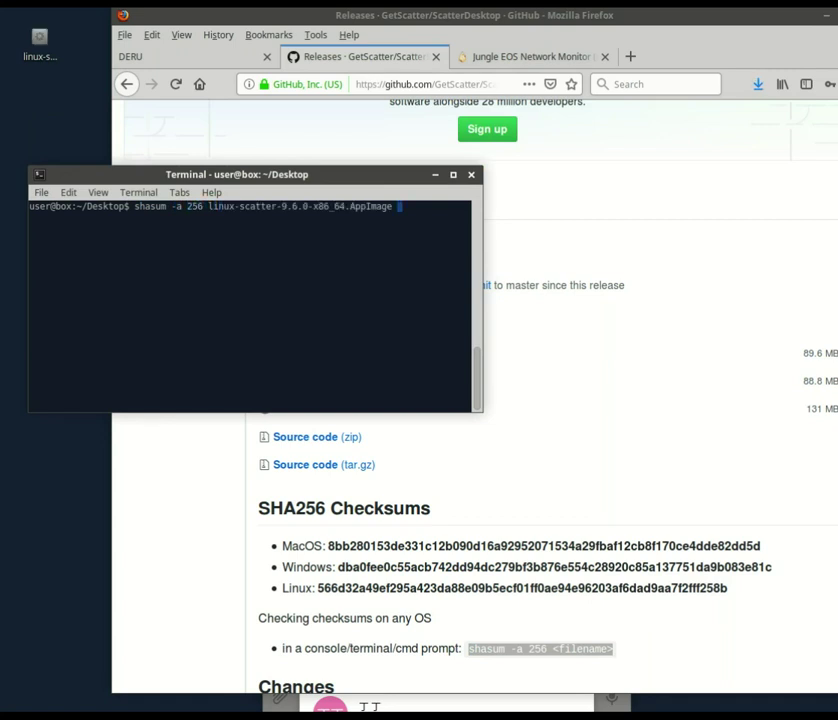
key(Return)
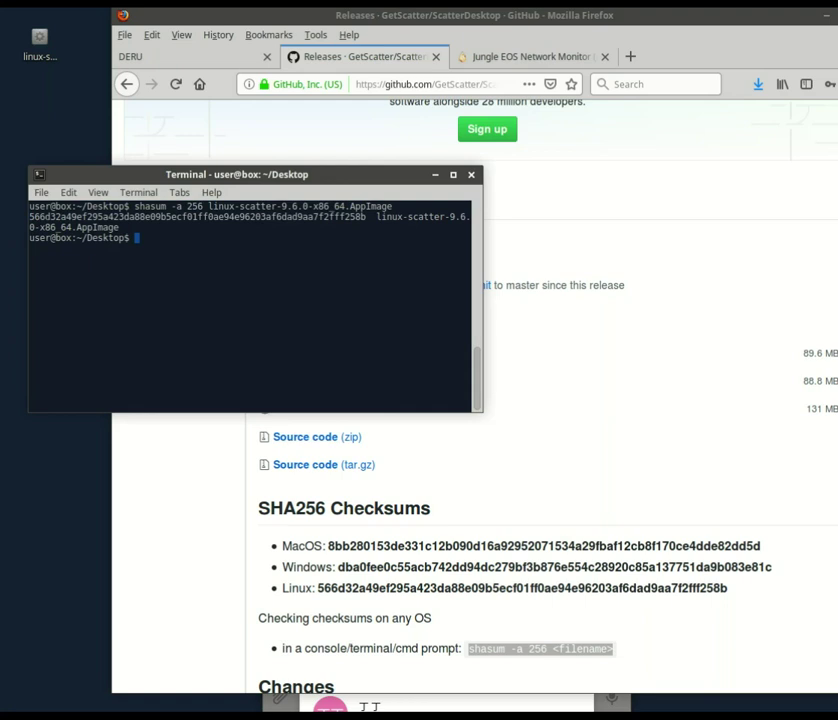
Step: Compare the computed hash against the published Linux SHA256 checksum on GitHub
drag(370, 216, 29, 216)
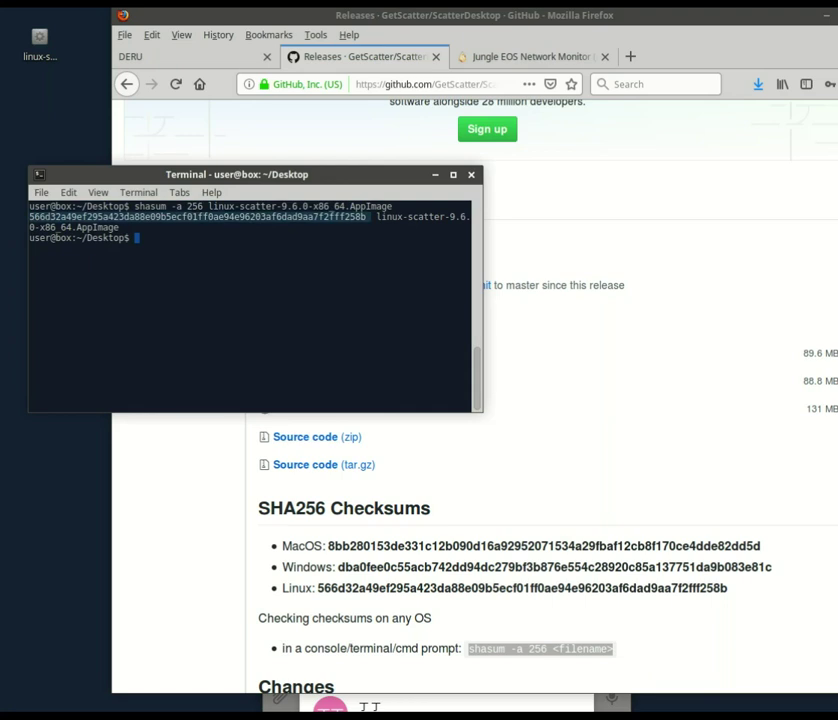
drag(727, 588, 318, 588)
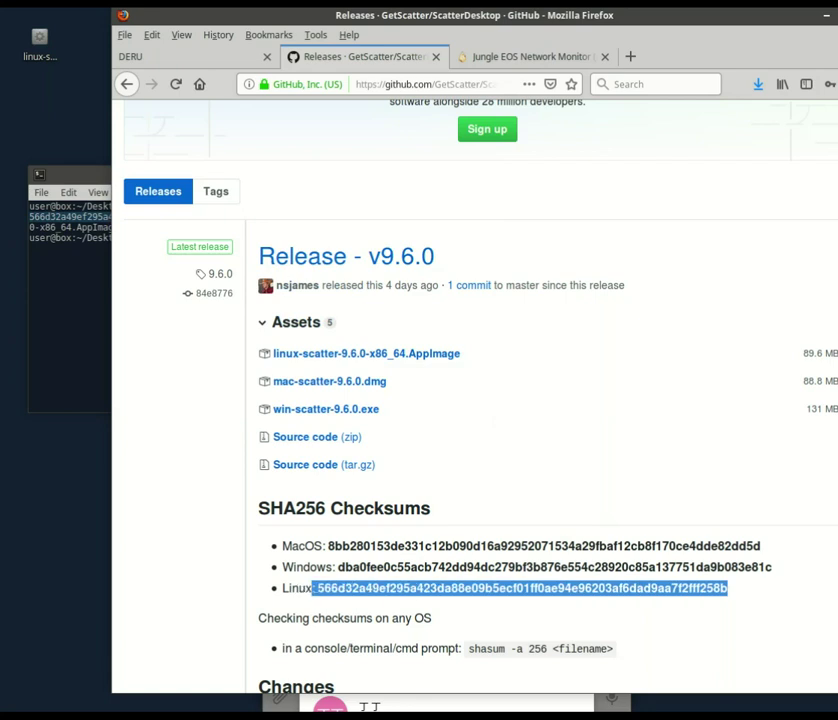
key(alt+Tab)
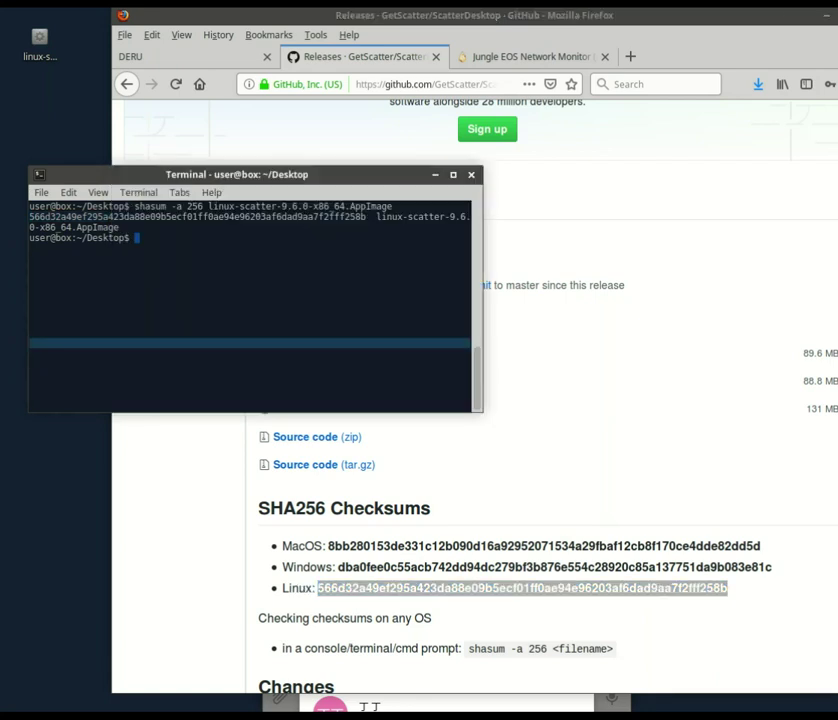
key(alt+Tab)
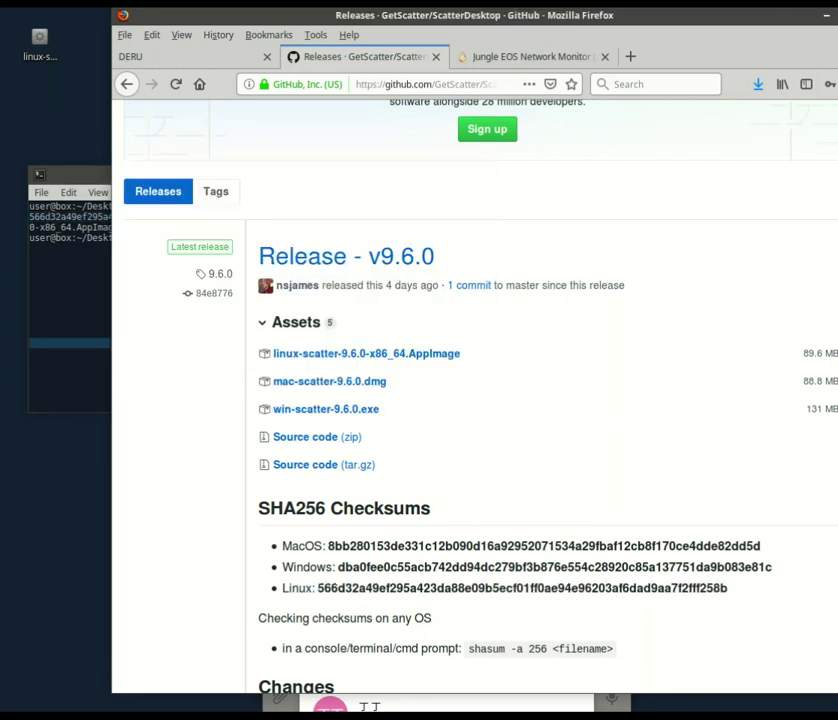
key(alt+Tab)
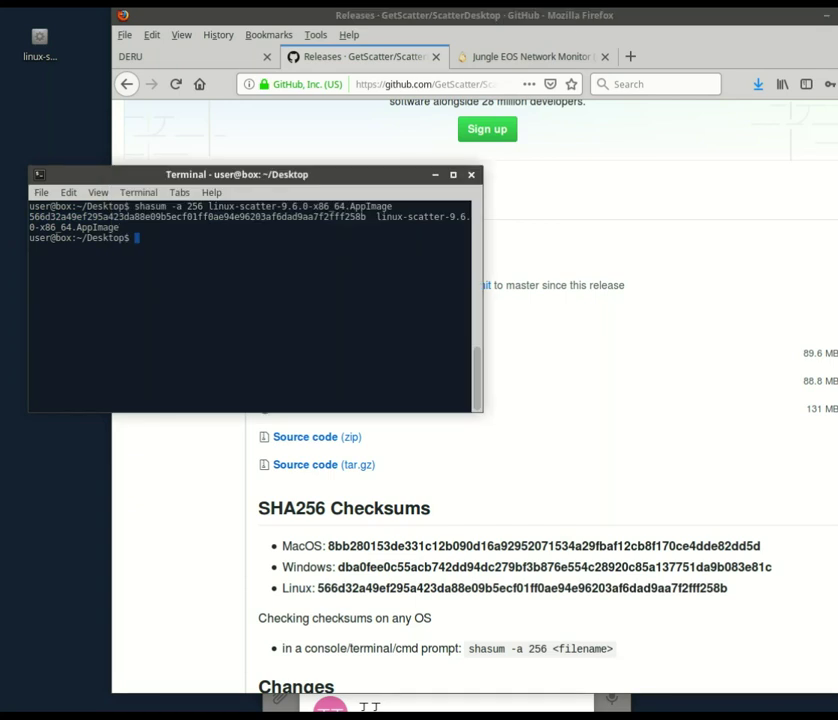
key(alt+Tab)
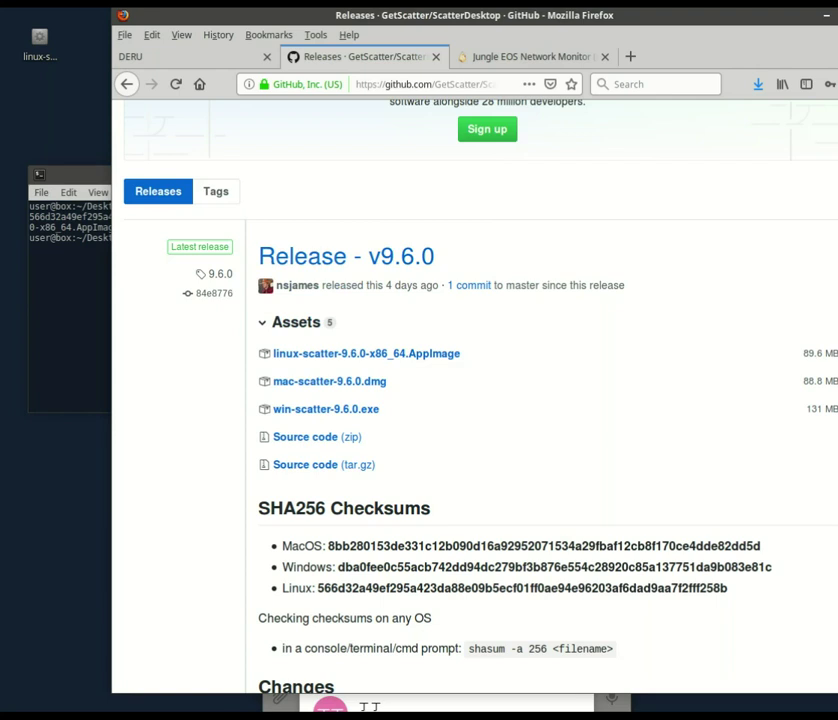
key(alt+Tab)
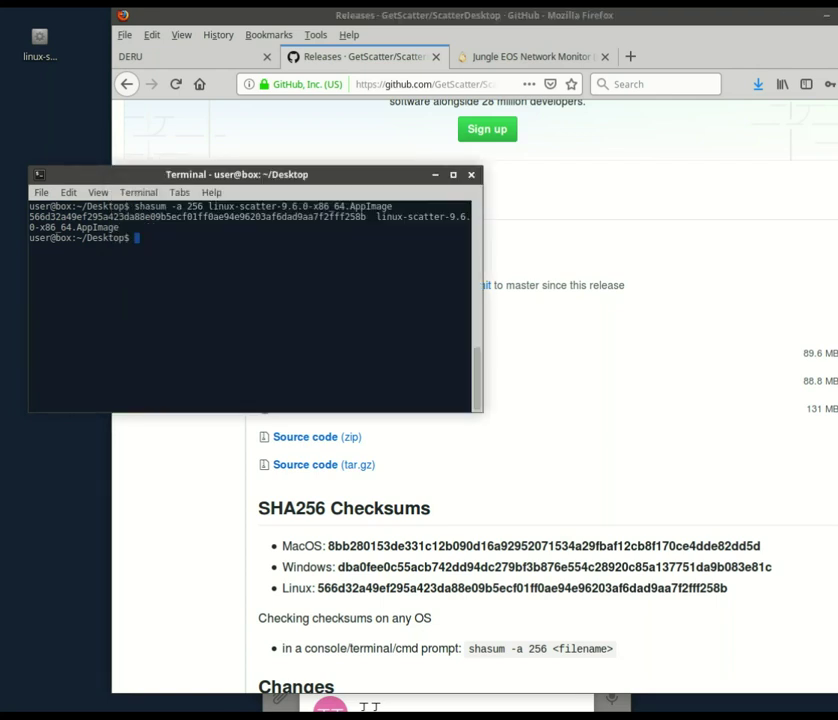
Step: Run sudo chmod 777 on the AppImage, then clear and close the terminal
text(chmode)
key(BackSpace)
key(Home)
text(sudo)
key(End)
text(777 li)
key(Tab)
key(Return)
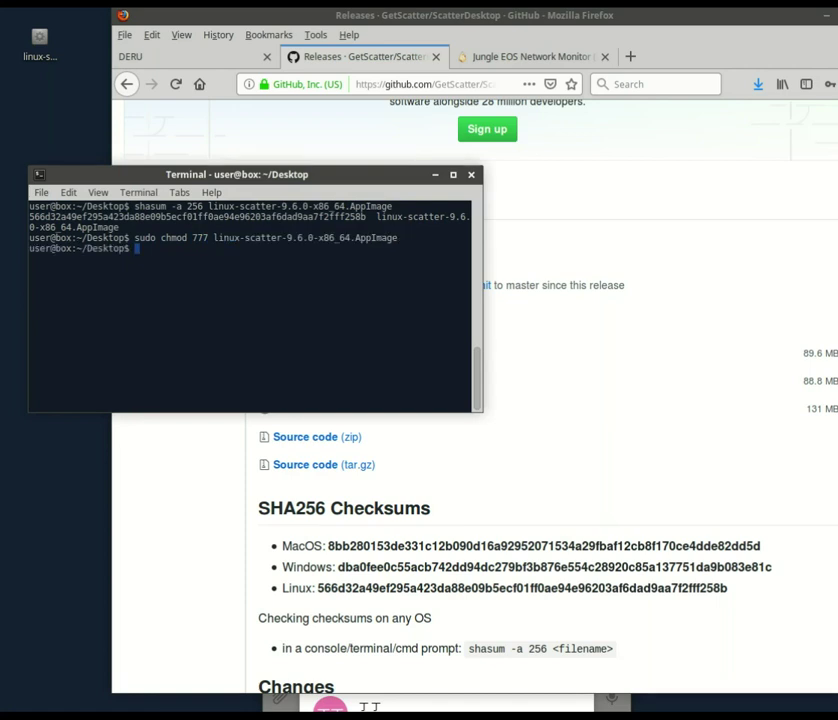
key(ctrl+l)
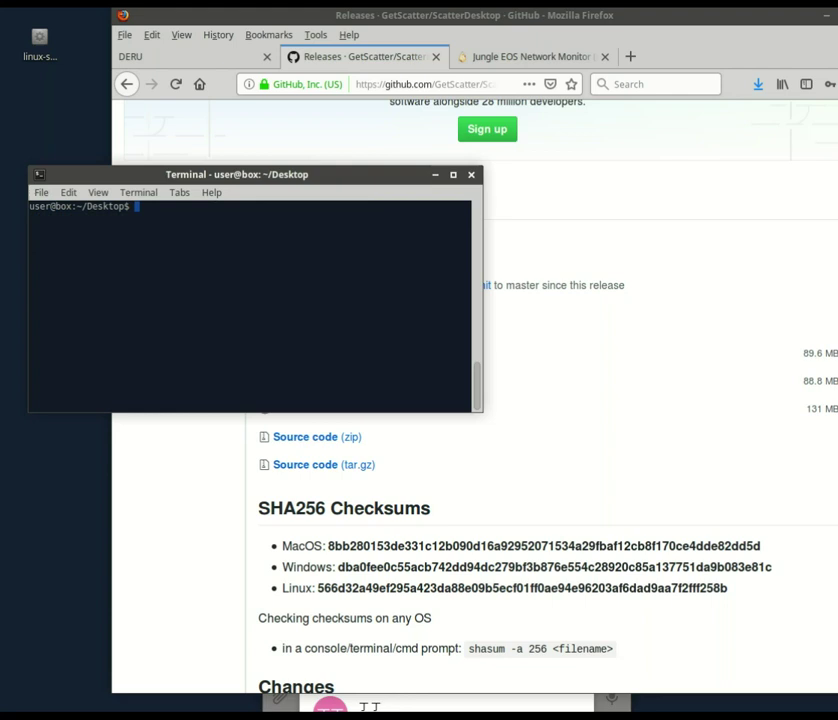
key(ctrl+d)
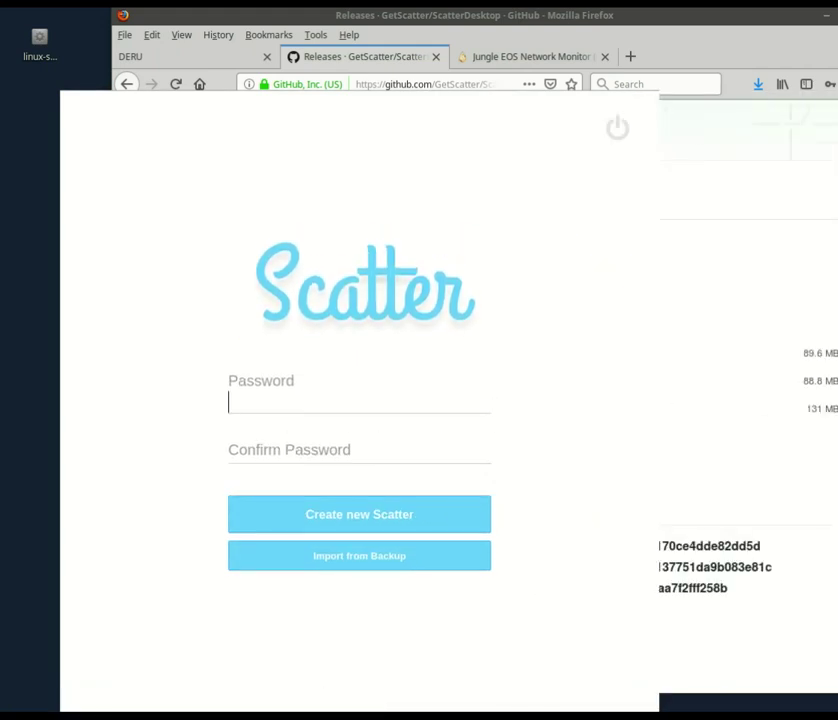
Step: Enter and confirm the vault password, then create the new Scatter
text(••••••••)
key(Tab)
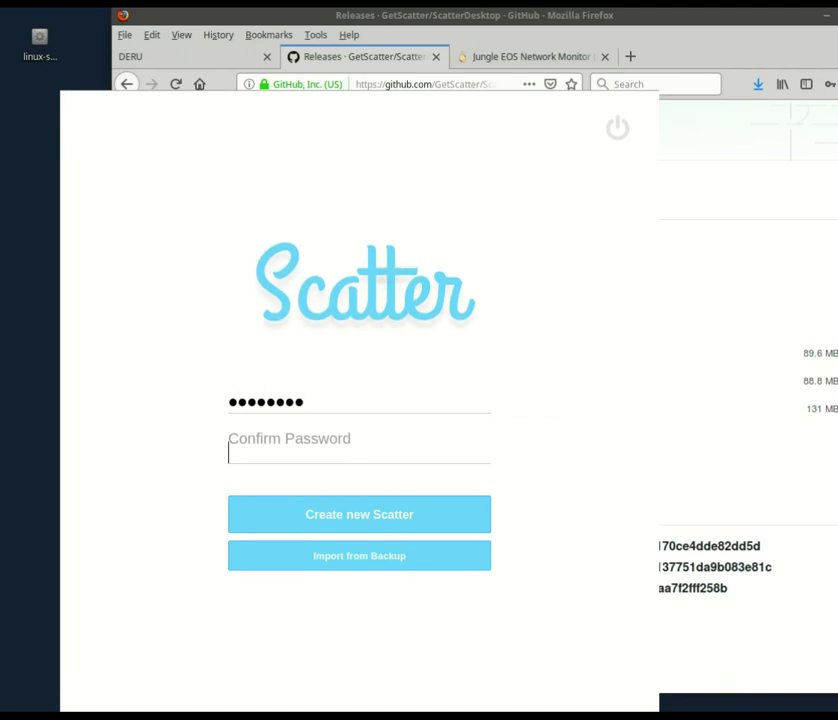
text(••••••••)
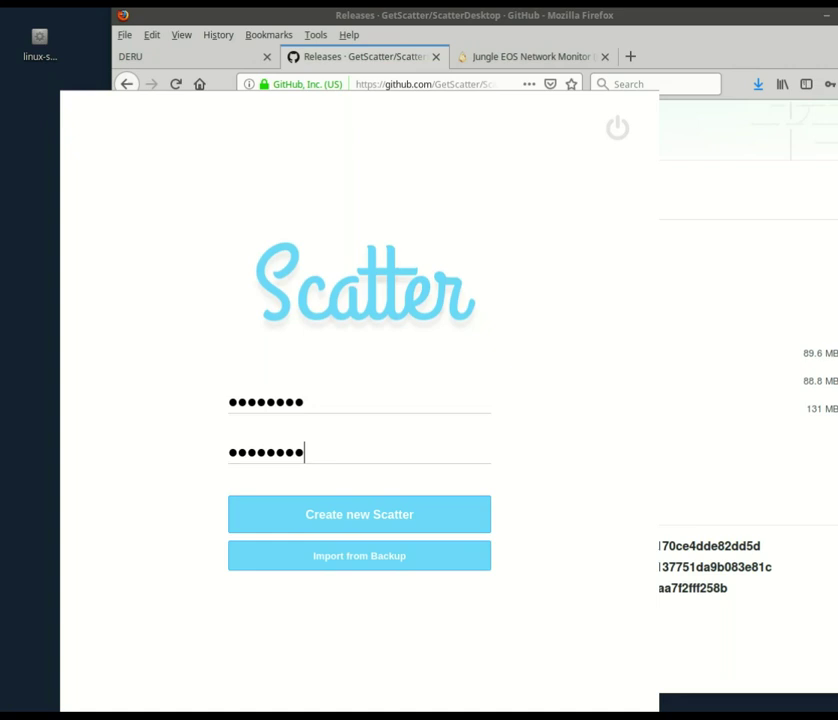
key(Tab)
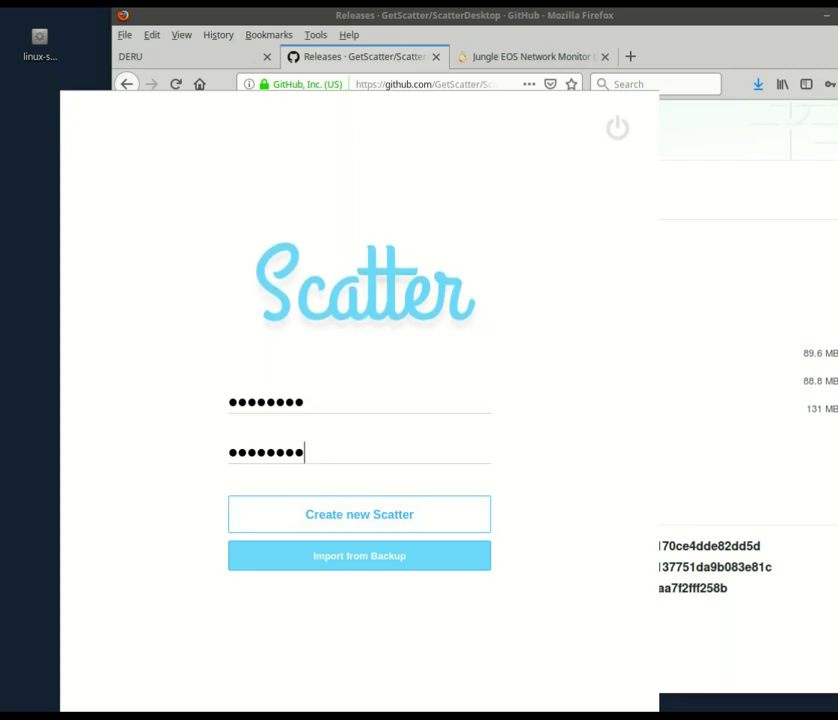
key(Return)
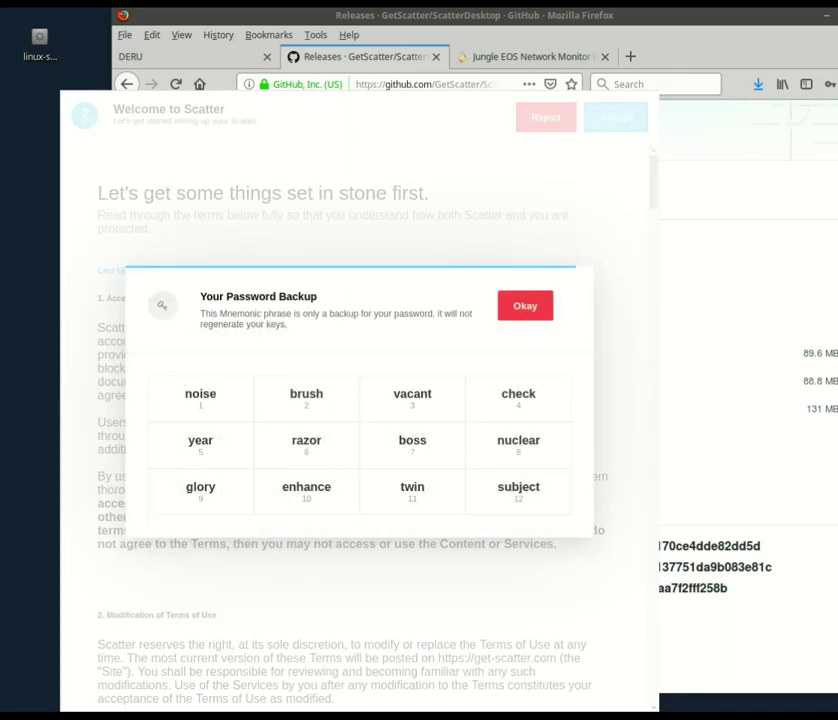
Step: Copy the twelve backup mnemonic words into a new Mousepad note
drag(530, 500, 183, 393)
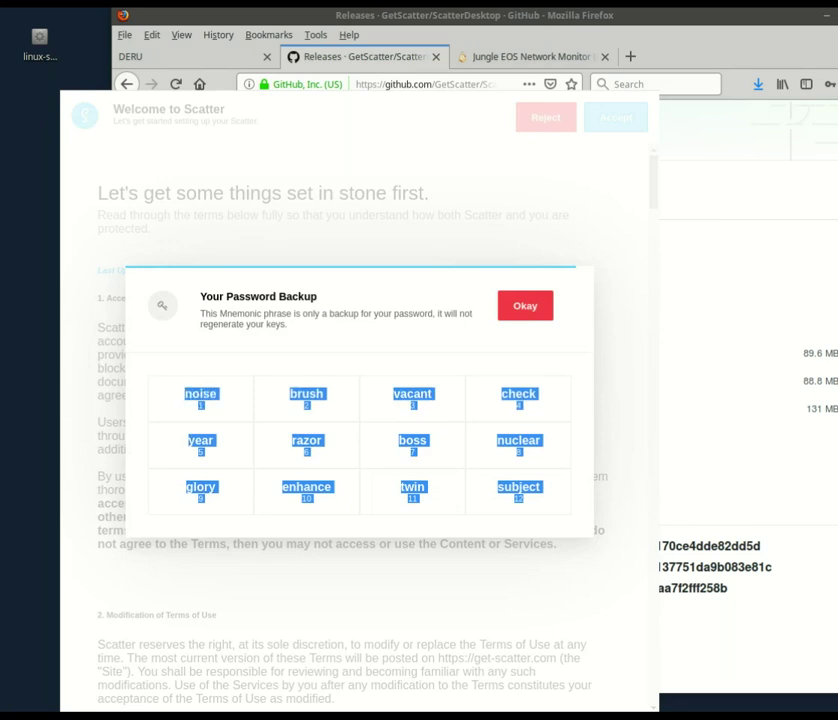
key(ctrl+c)
key(ctrl+v)
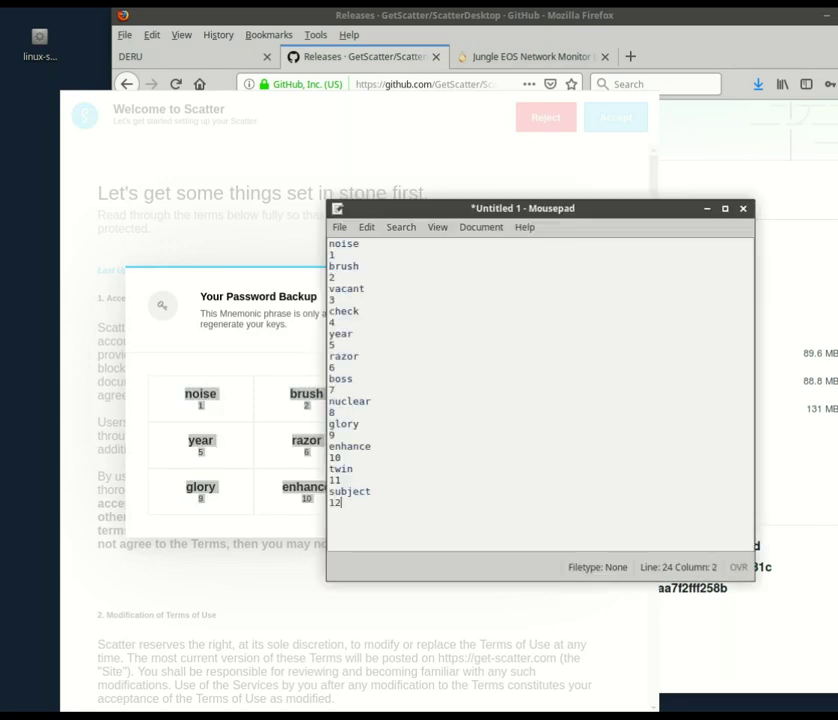
key(Return)
key(Return)
Step: Acknowledge the password backup phrase and accept Scatter's terms
key(alt+Tab)
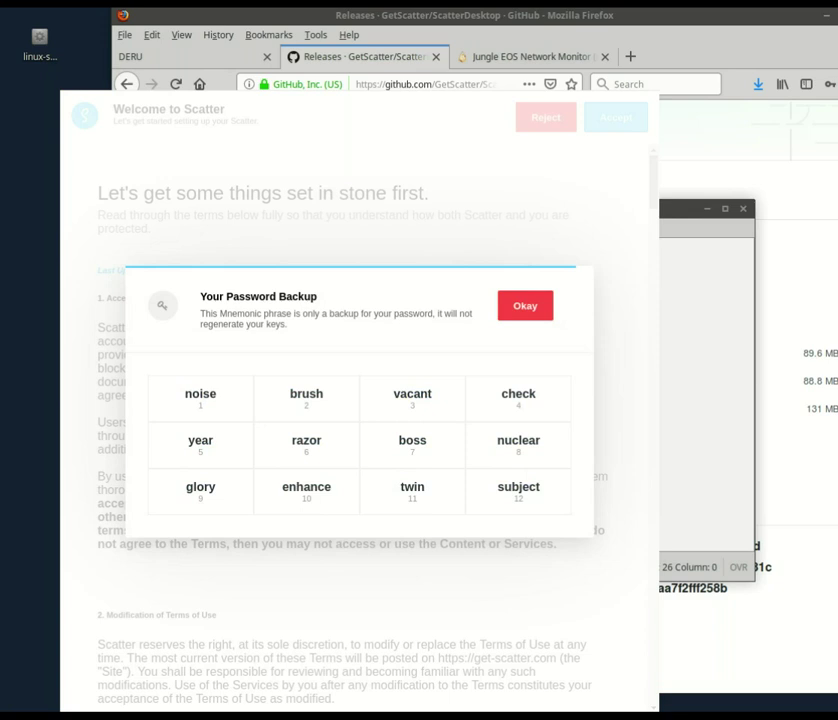
key(Return)
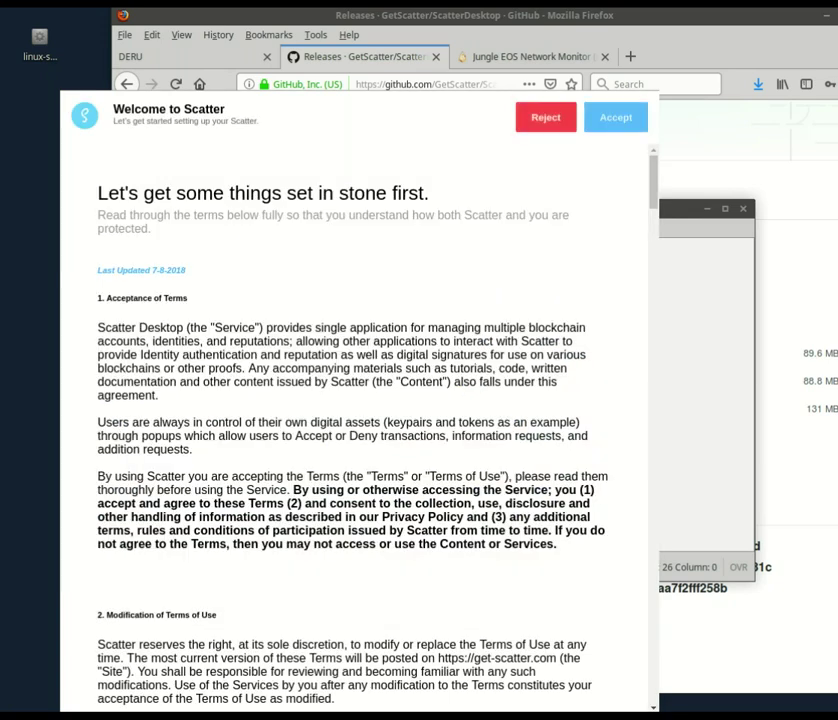
key(Return)
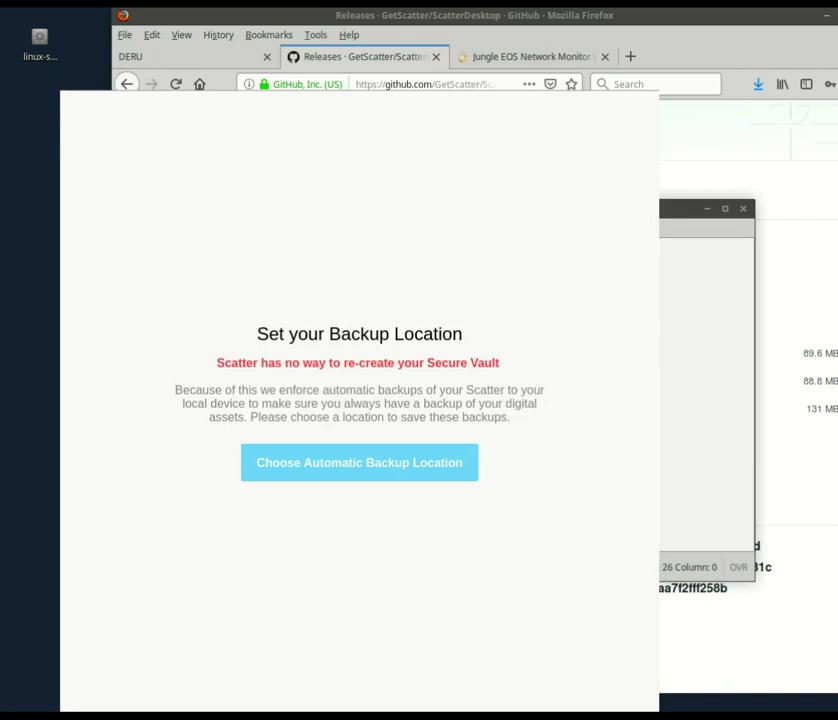
click(359, 462)
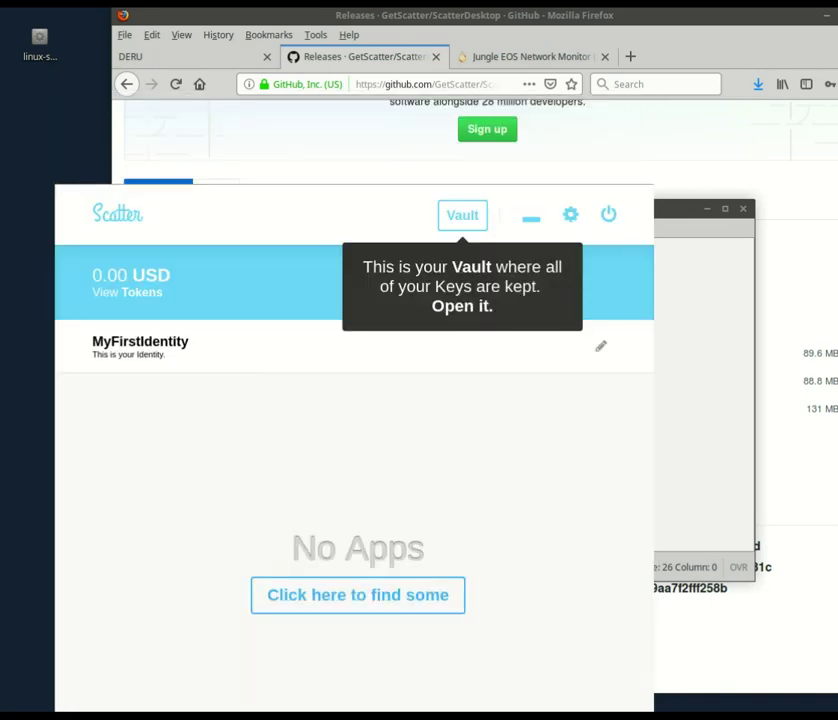
drag(92, 341, 165, 355)
drag(300, 214, 340, 117)
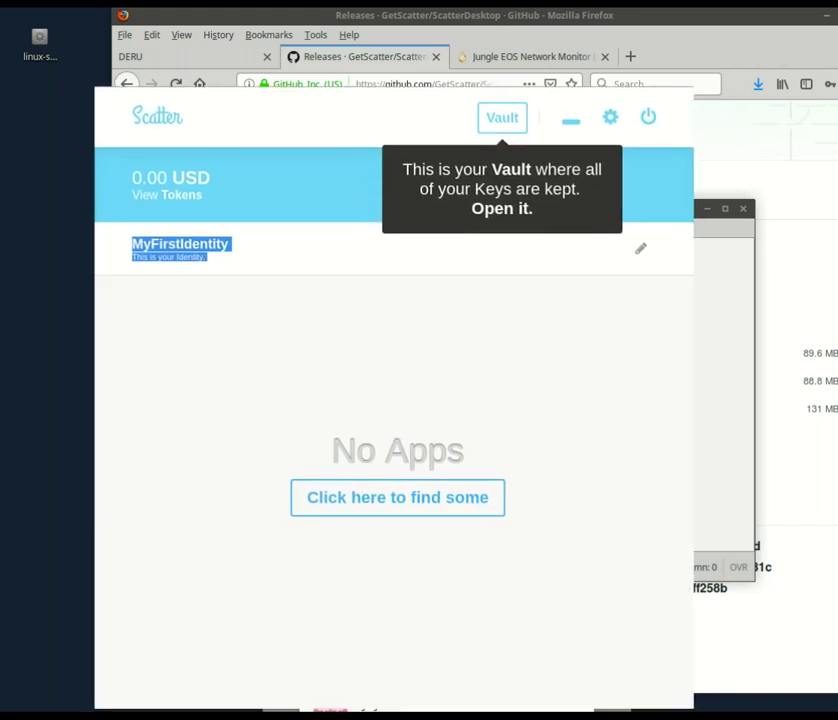
click(502, 117)
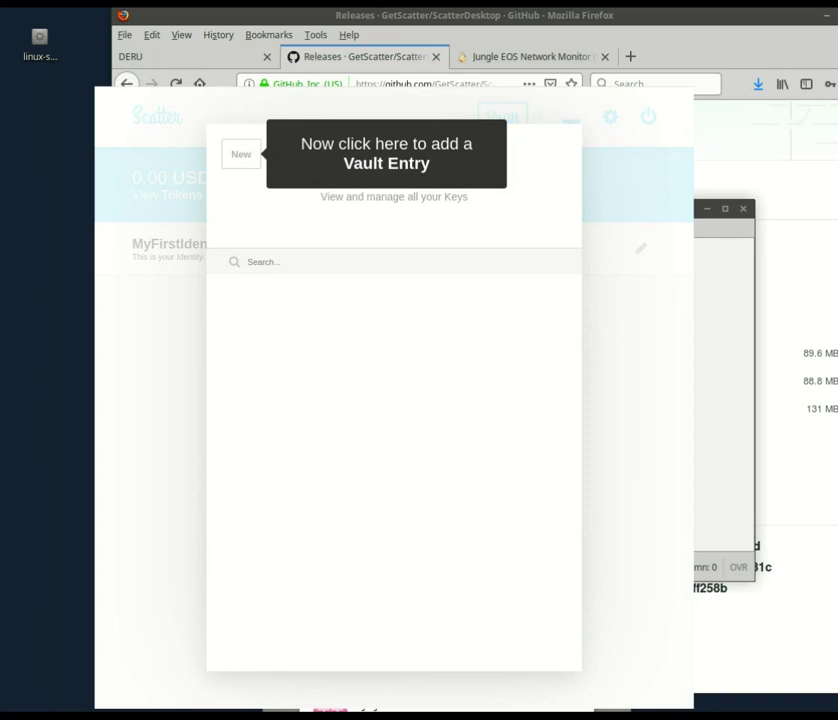
click(241, 154)
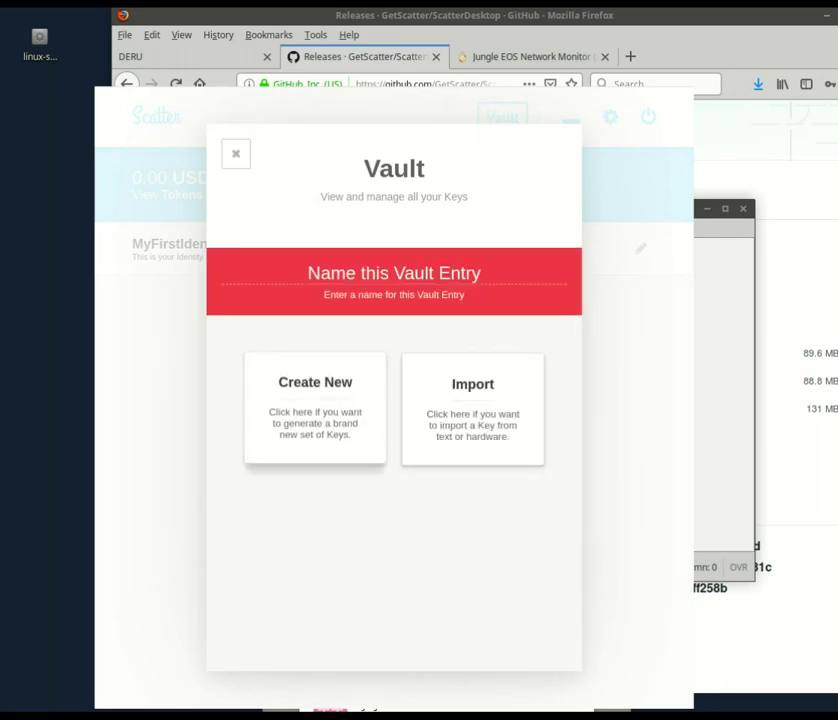
key(Escape)
drag(230, 244, 131, 244)
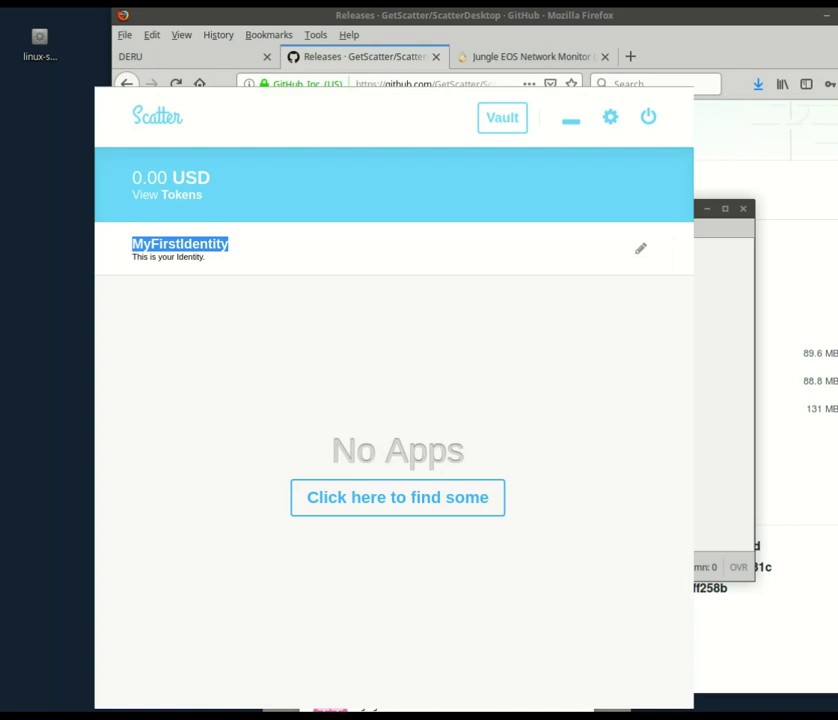
click(131, 244)
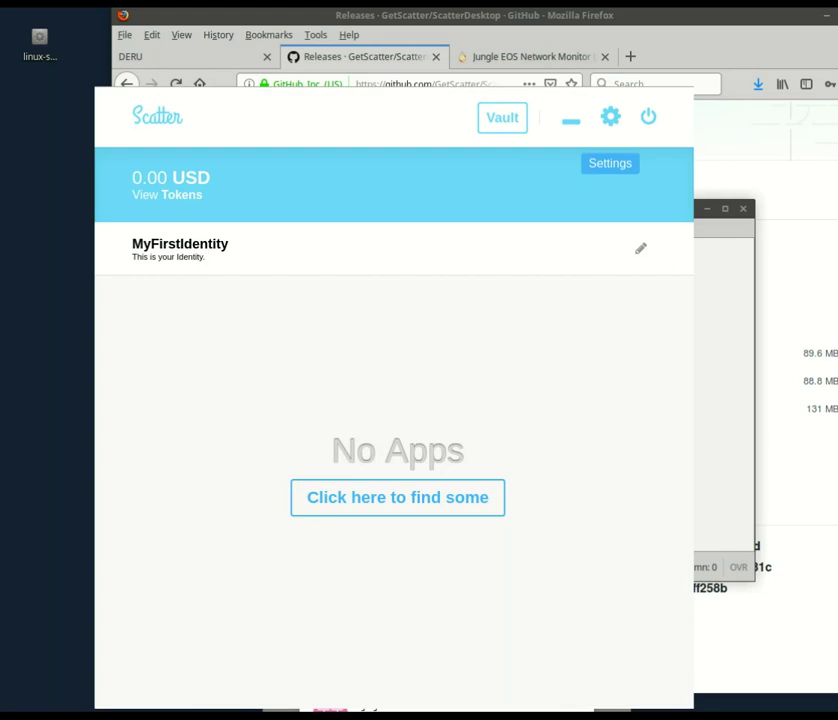
Step: Unlock Scatter's network settings with the vault password and list the configured networks
click(610, 117)
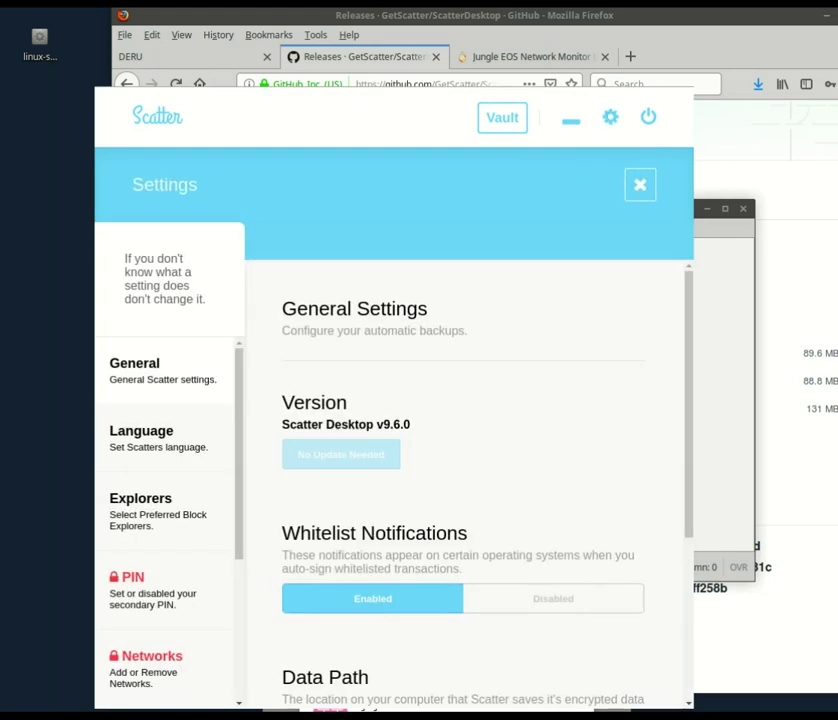
scroll(170, 500, down, 3)
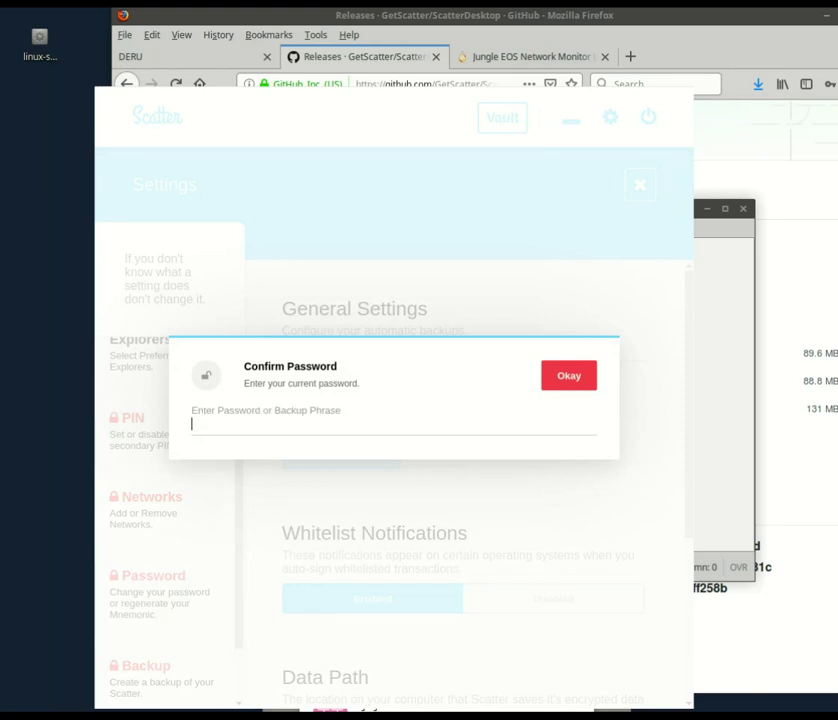
text(••••••••)
key(Return)
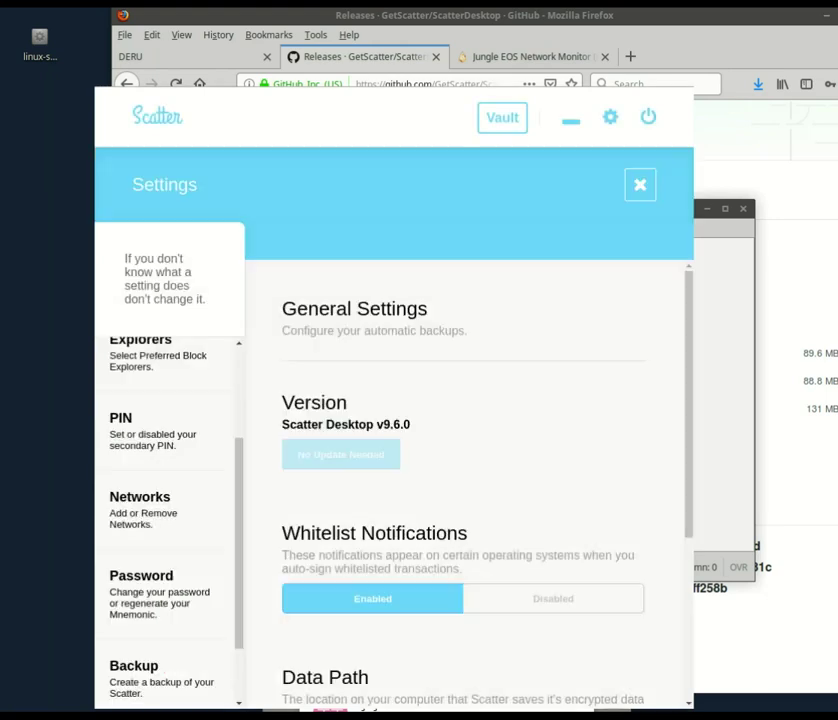
click(418, 452)
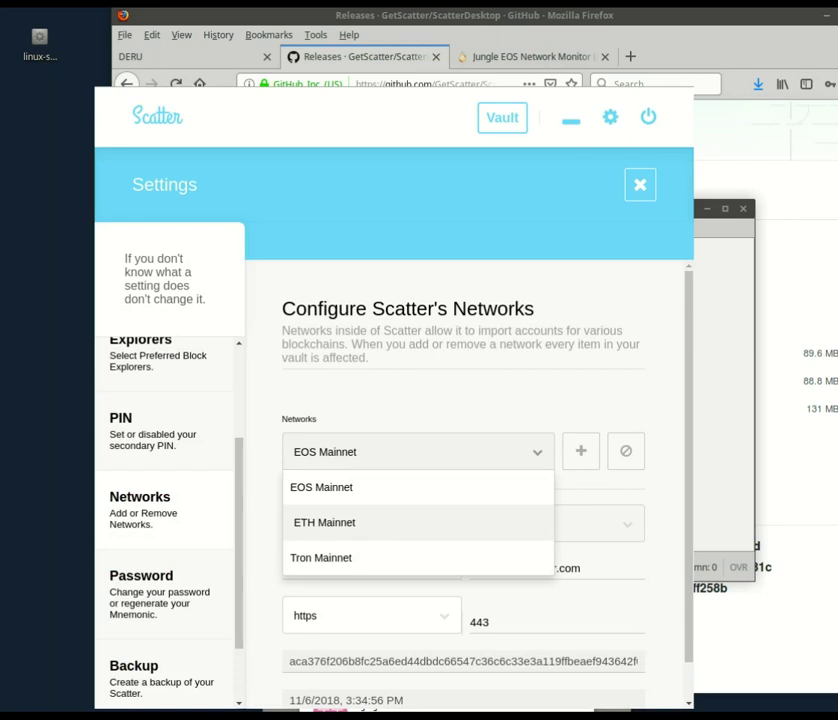
Step: Delete the ETH Mainnet network
click(324, 522)
click(625, 451)
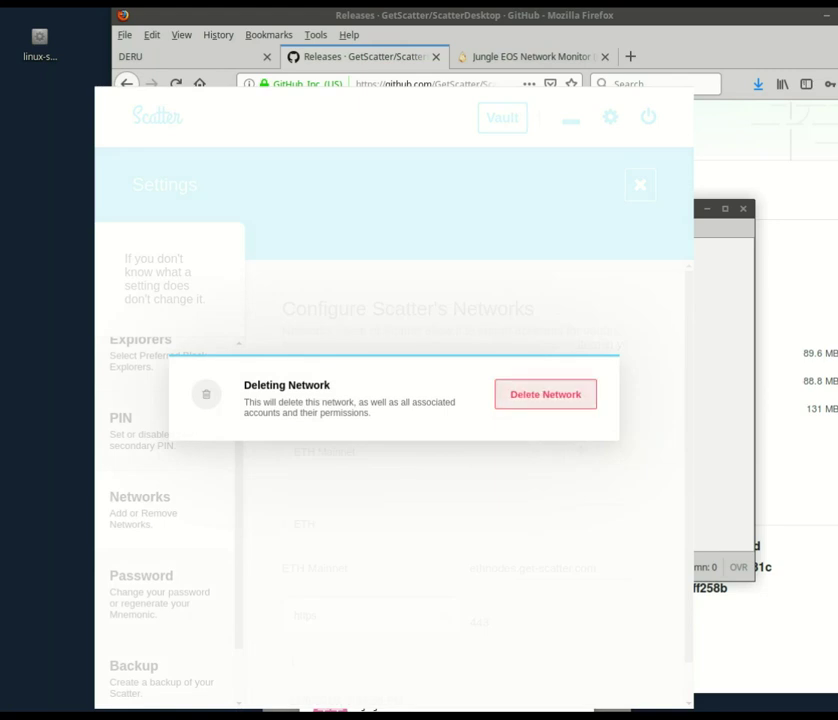
click(545, 394)
Step: Delete the Tron Mainnet network and save the remaining EOS Mainnet entry
click(420, 452)
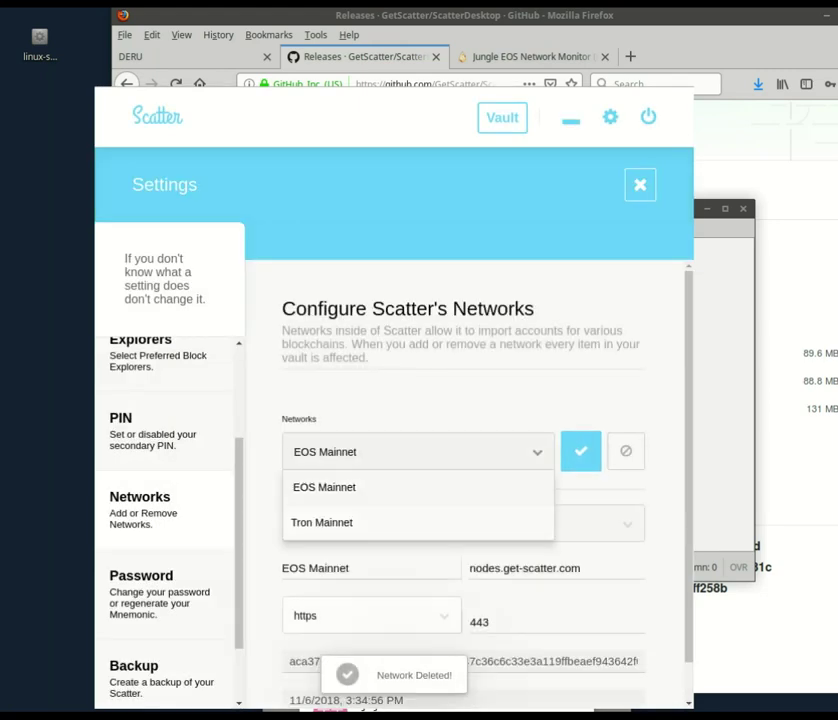
click(322, 522)
click(625, 451)
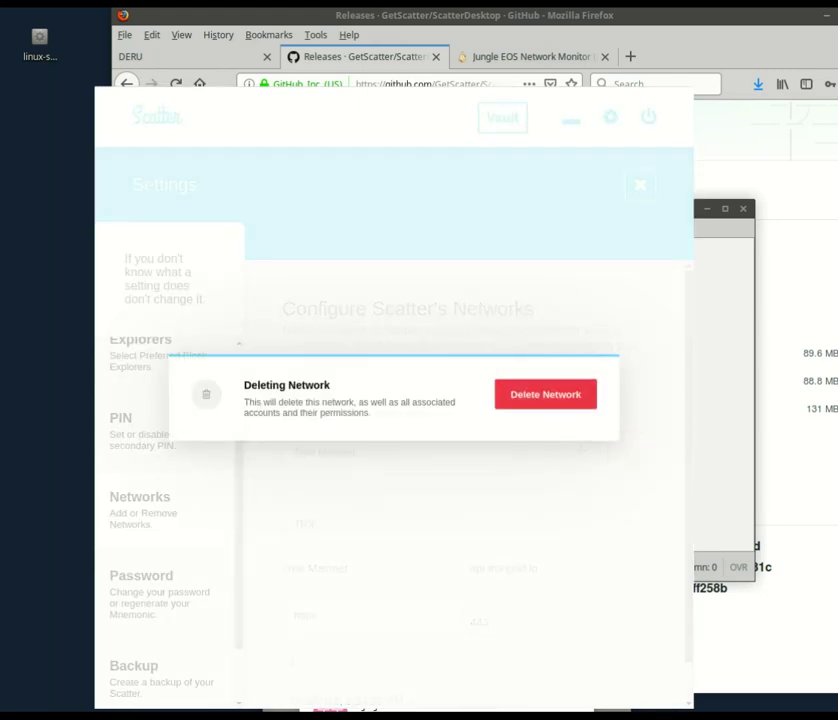
click(545, 394)
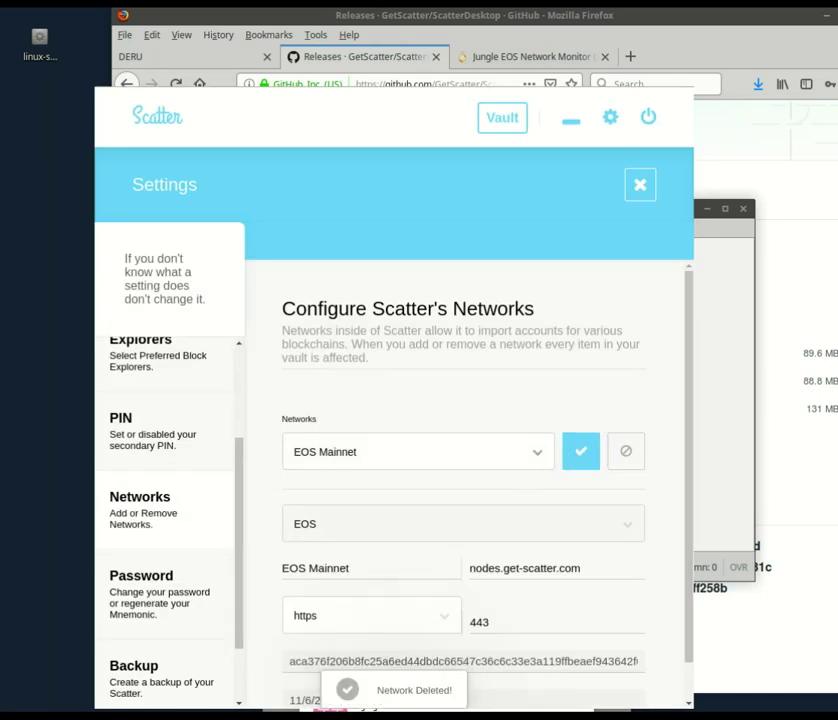
click(581, 451)
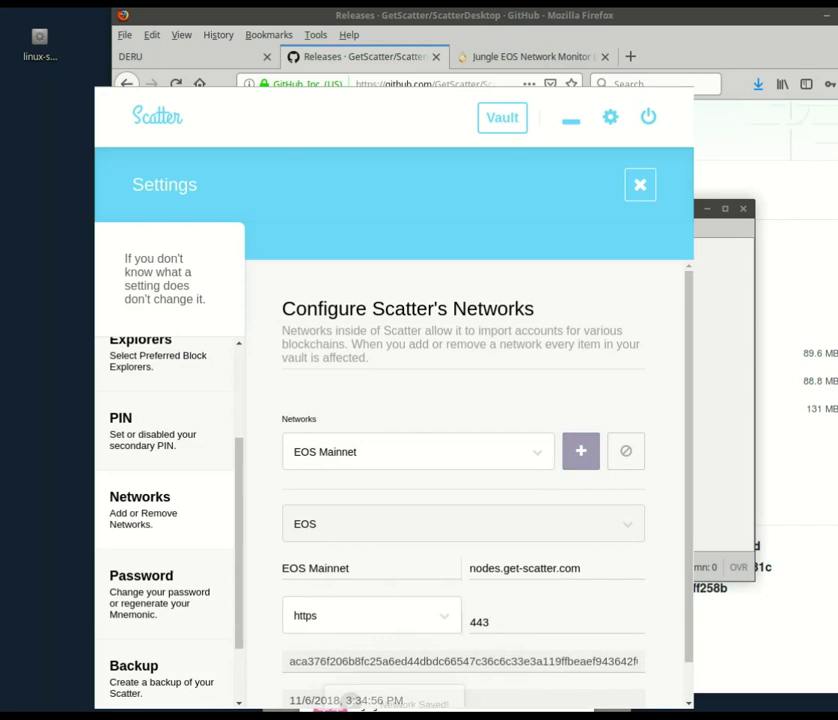
scroll(465, 480, down, 1)
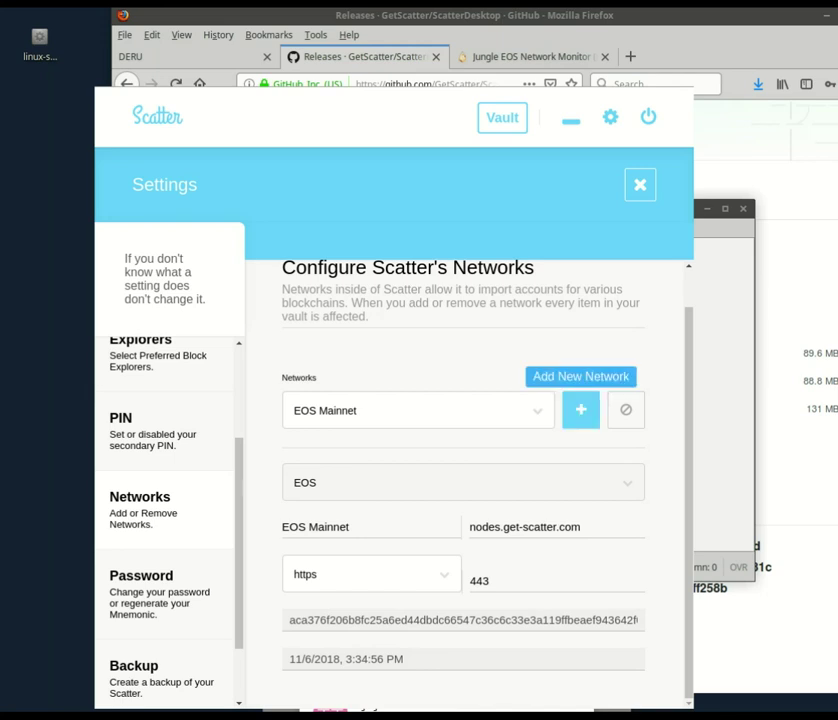
Step: Add a new network of type EOSIO and name it 'Jungle Testnet!'
click(581, 410)
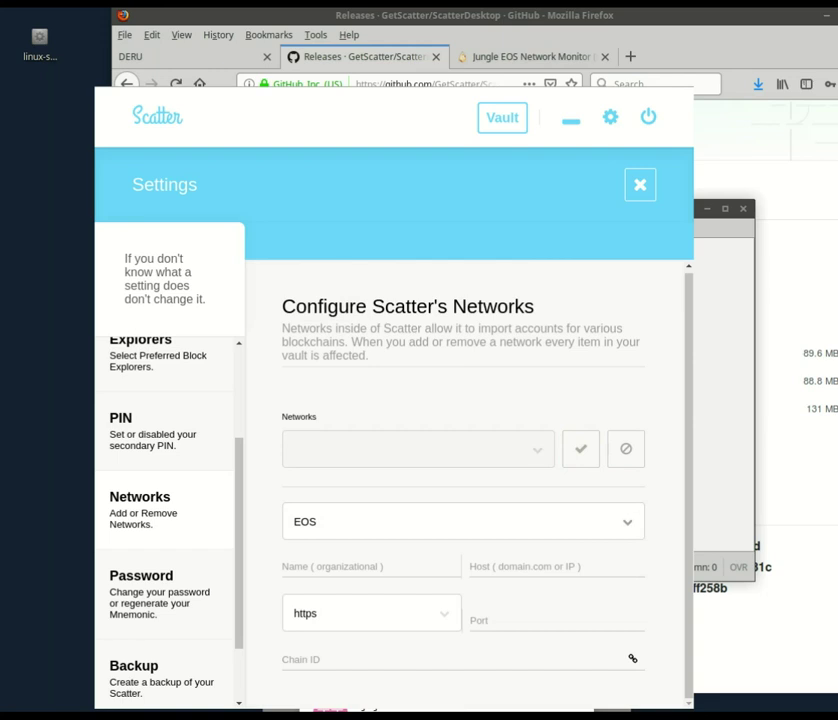
click(463, 521)
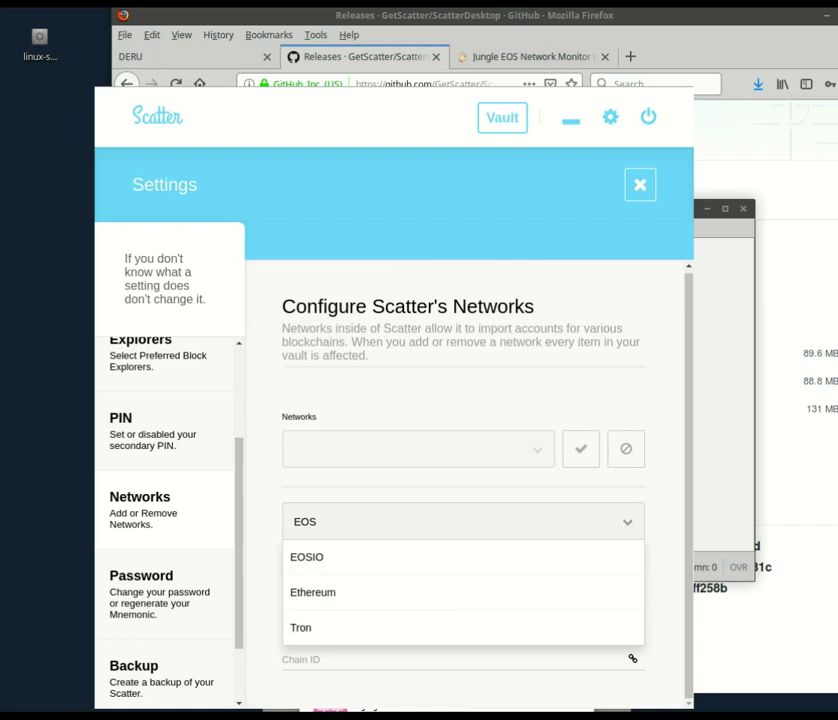
click(309, 556)
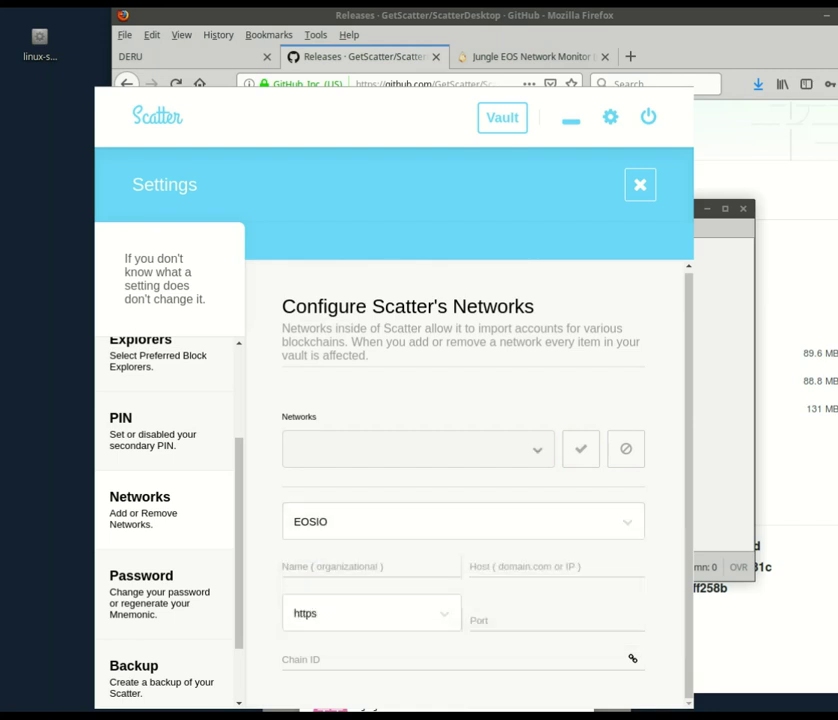
click(330, 566)
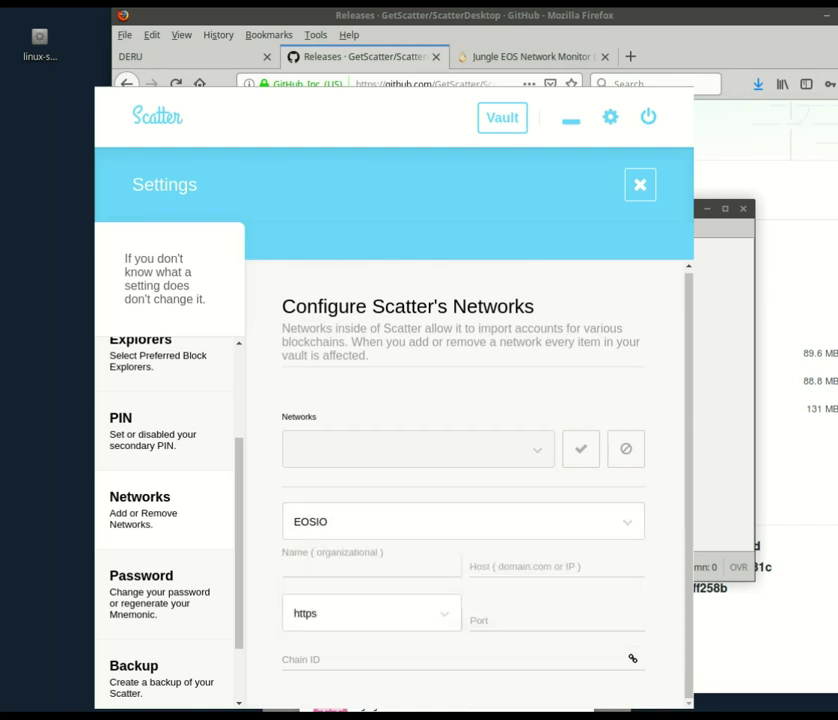
text(Jungle)
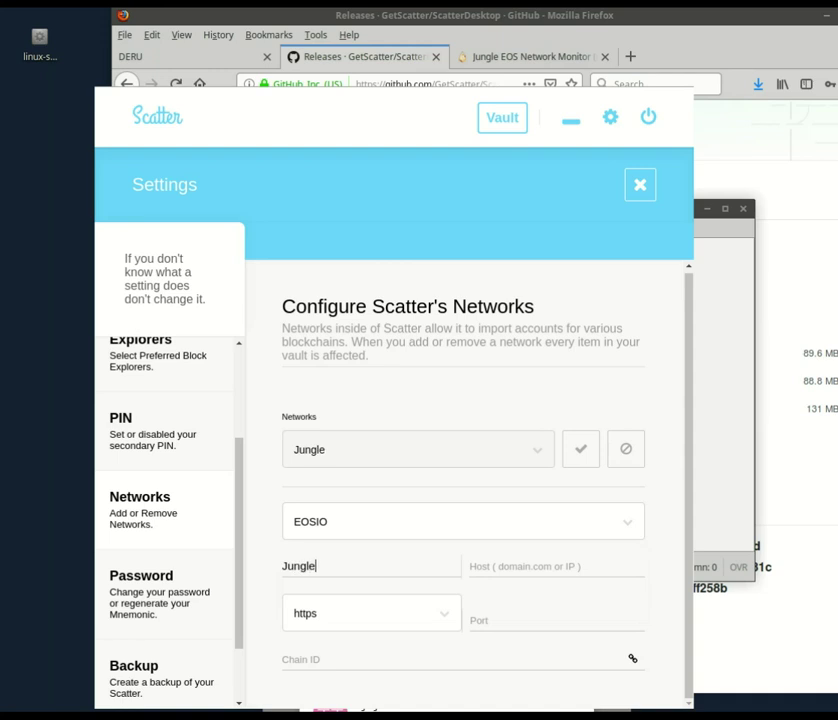
text( Testnet!)
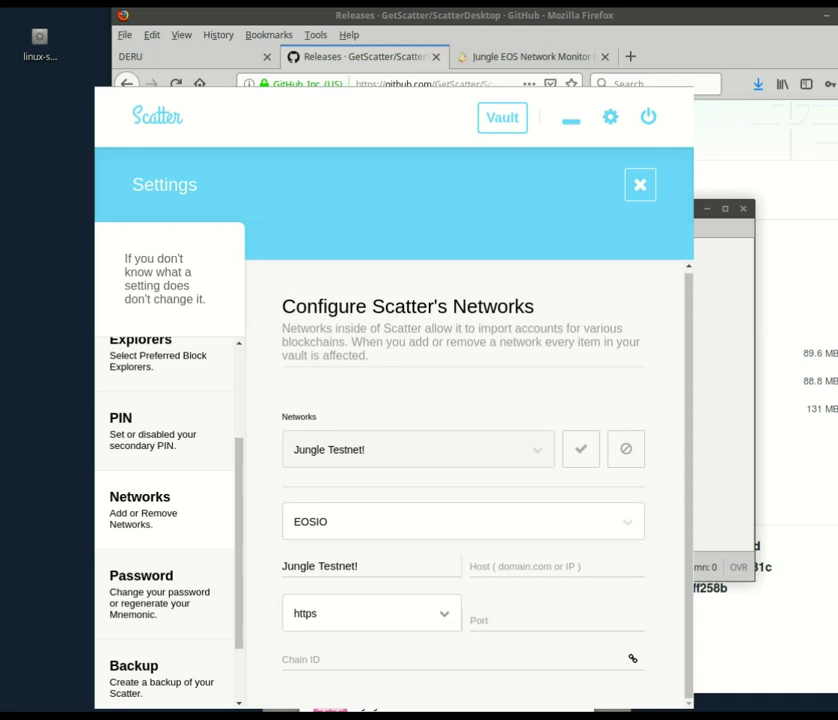
Step: Zoom the Jungle monitor page to 90% and show its list of API endpoints
key(alt+Tab)
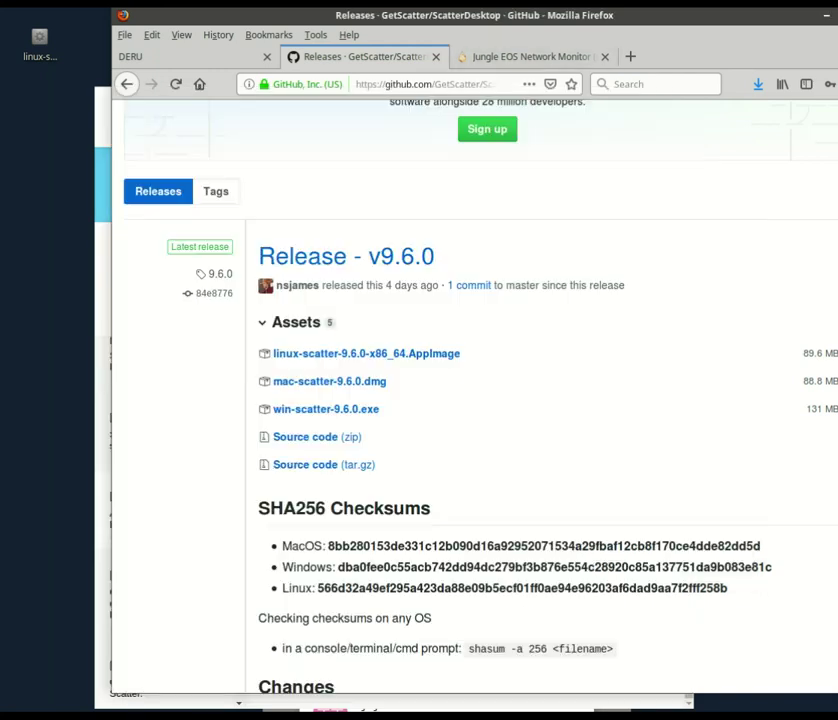
key(ctrl+Tab)
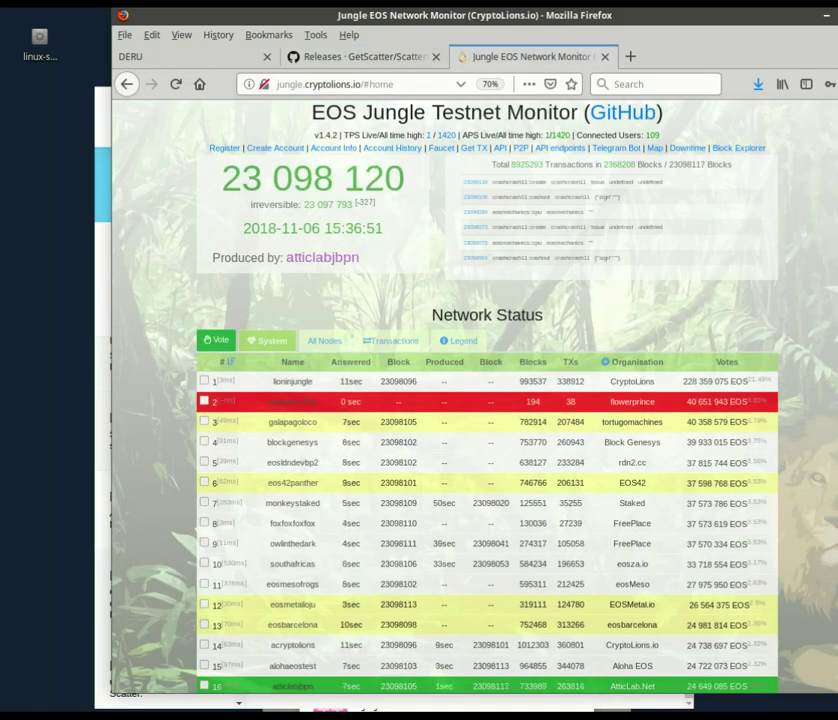
drag(360, 84, 283, 84)
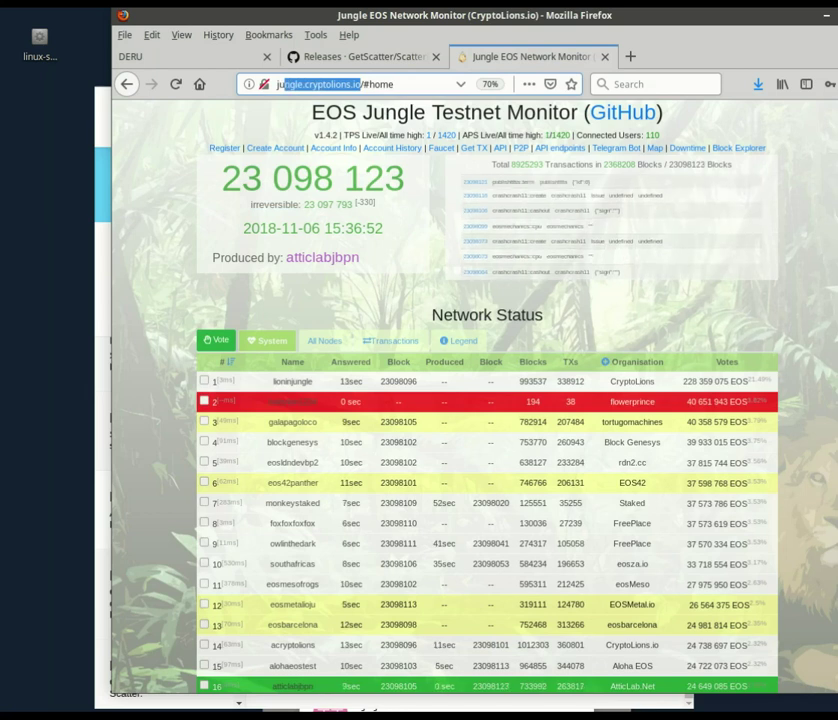
key(ctrl+plus)
key(ctrl+plus)
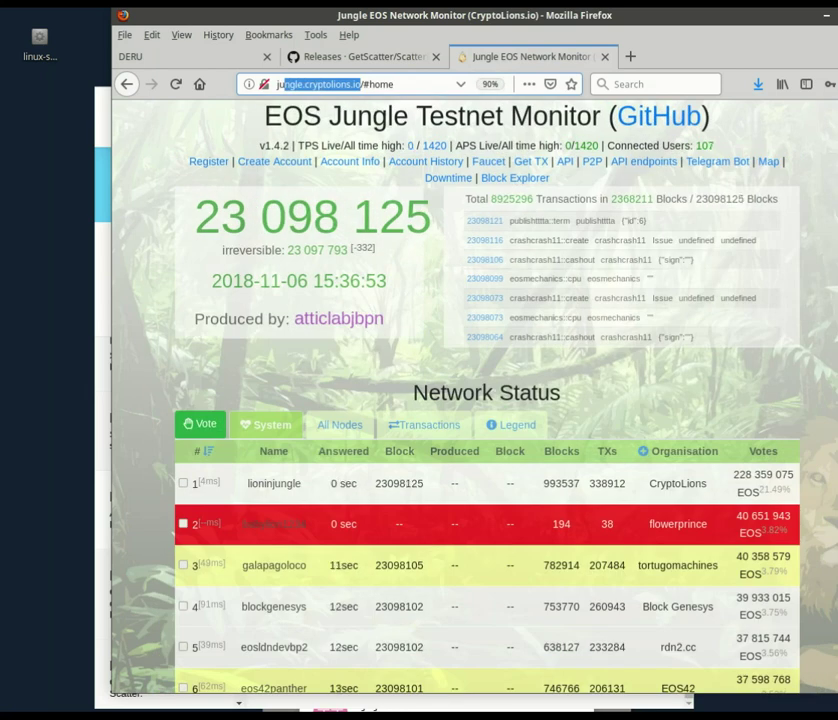
key(Escape)
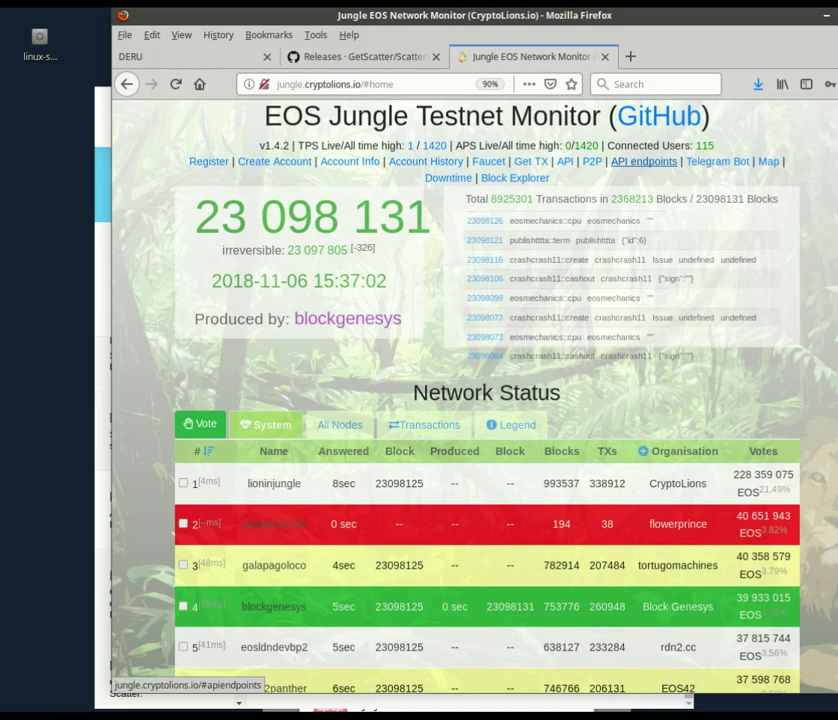
click(644, 161)
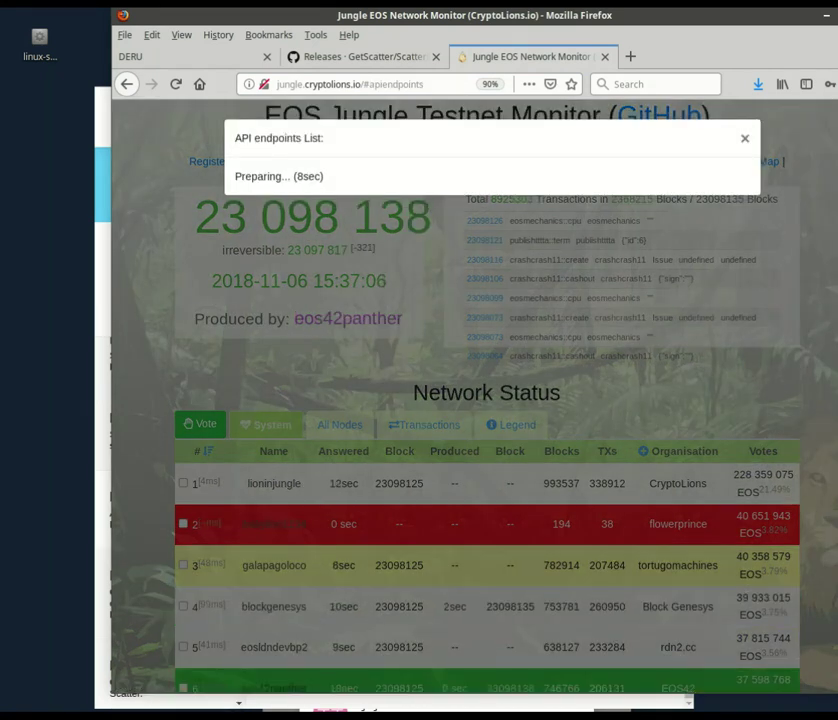
Step: Move the Scatter settings window down so the endpoint list stays visible
key(alt+Tab)
scroll(465, 480, down, 1)
drag(300, 117, 300, 270)
scroll(465, 560, down, 2)
scroll(465, 560, down, 1)
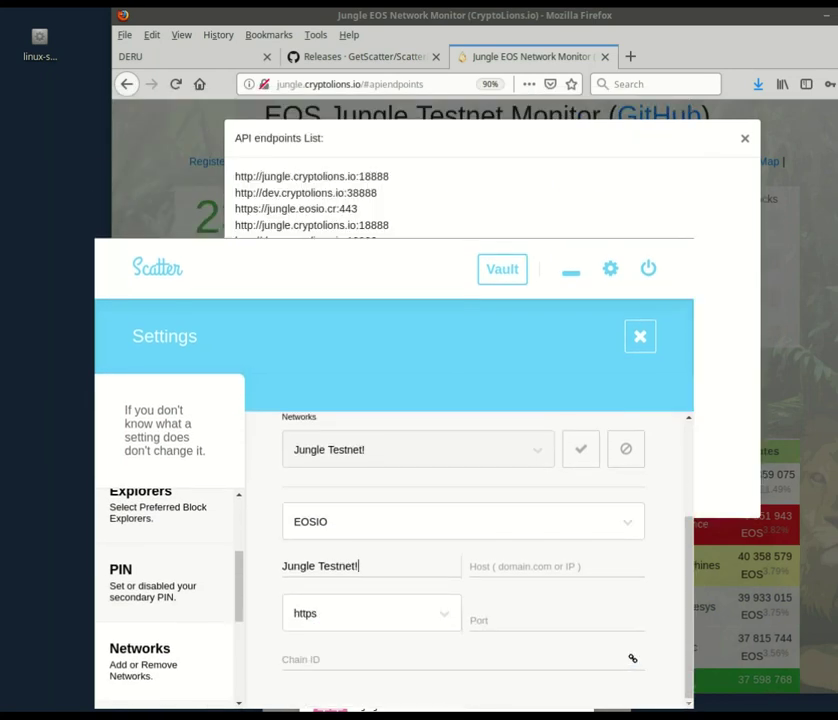
Step: Set the Jungle Testnet! host to jungle.cryptolions.io, protocol http, port 18888
click(540, 566)
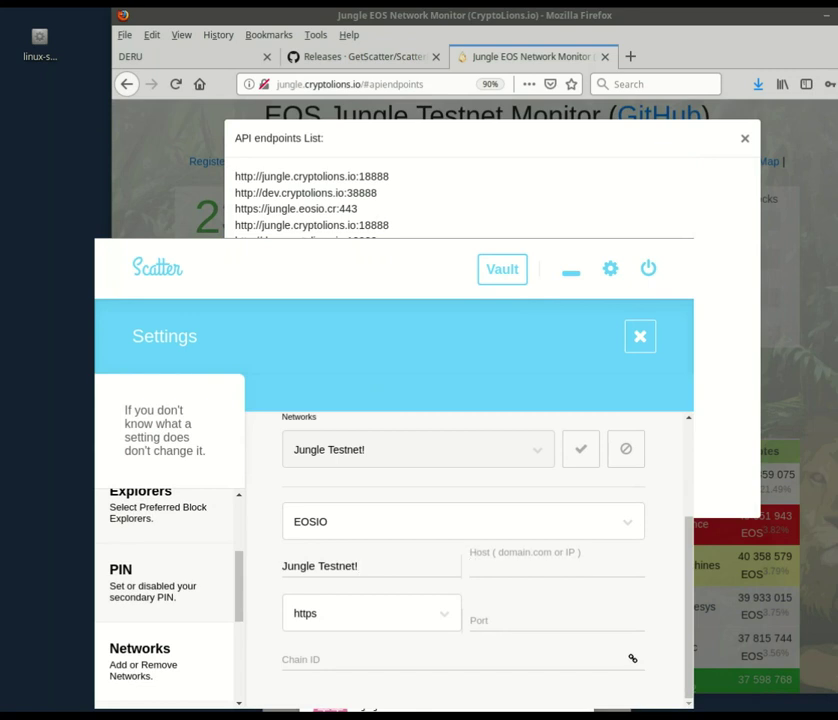
text(jungl)
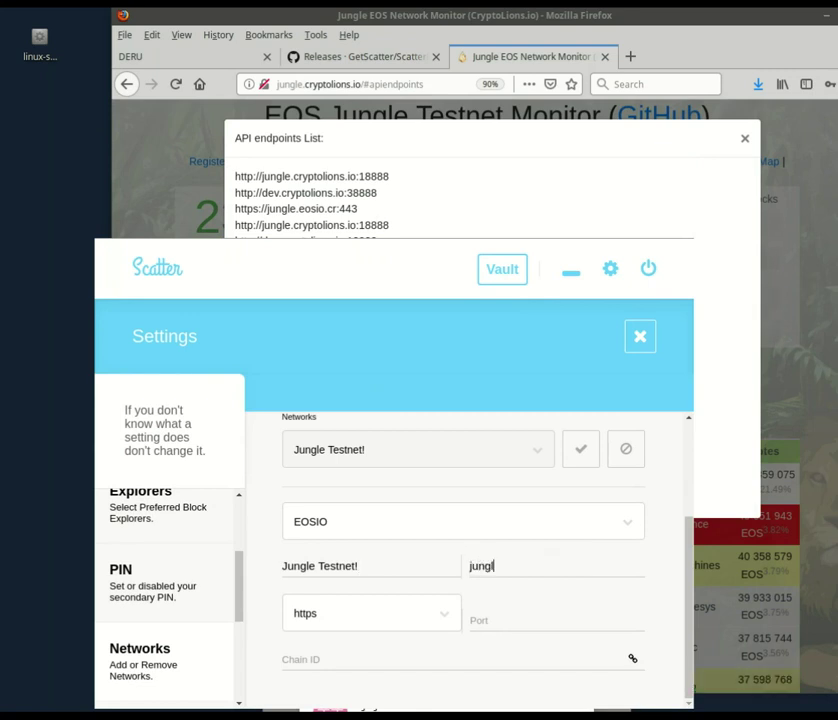
text(e.cryptolions.io)
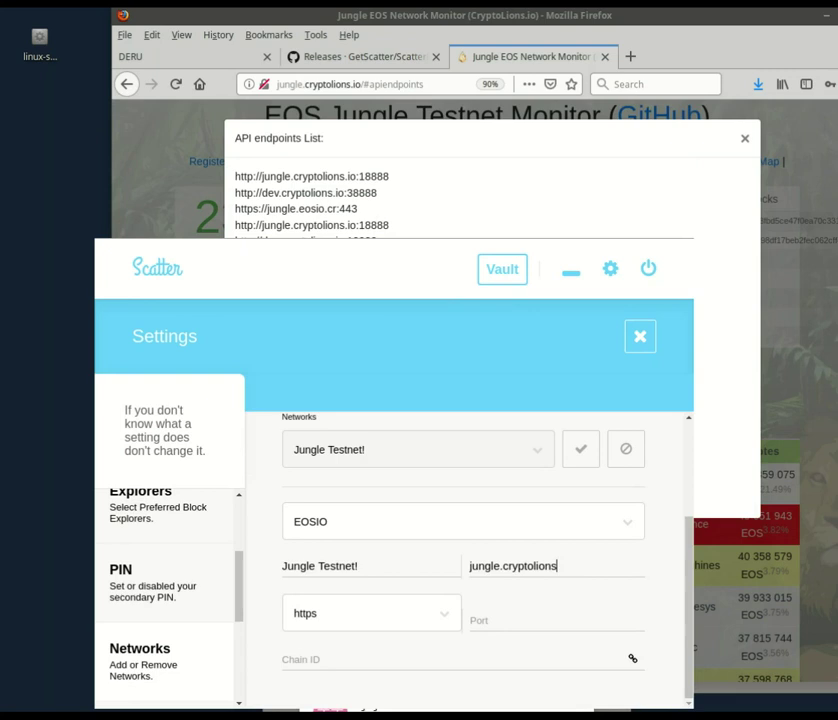
click(540, 619)
click(370, 613)
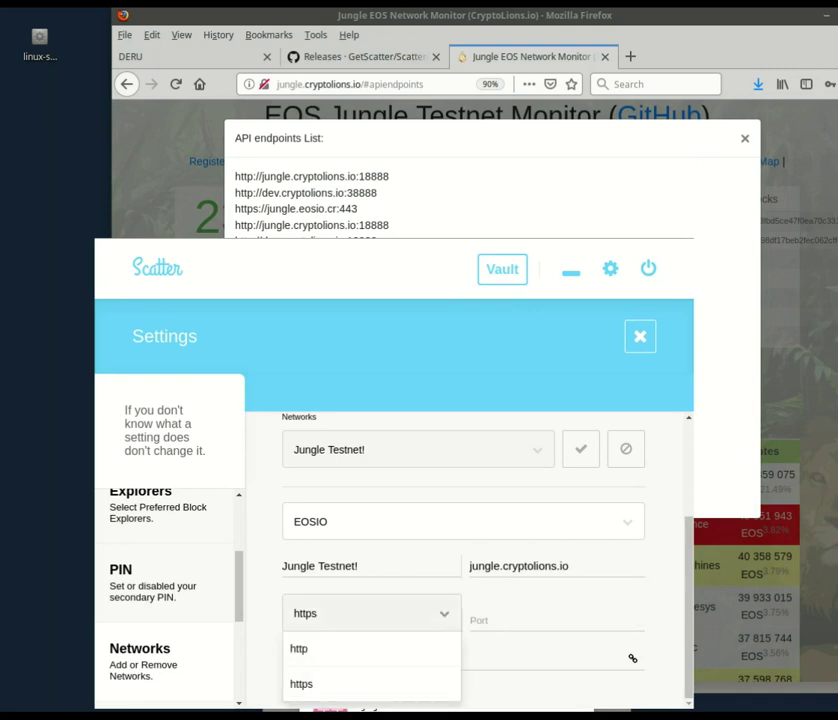
click(310, 648)
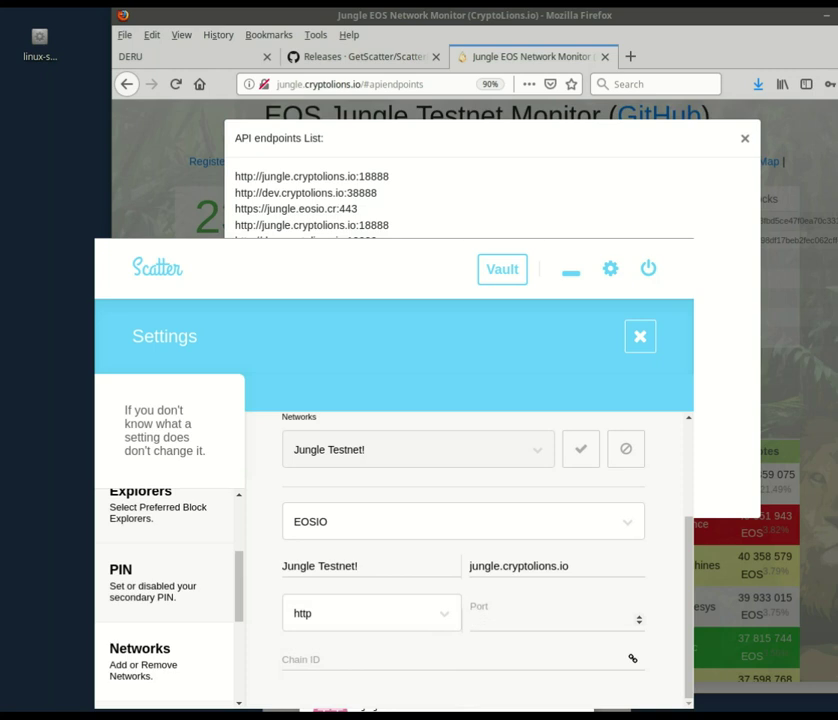
text(18888)
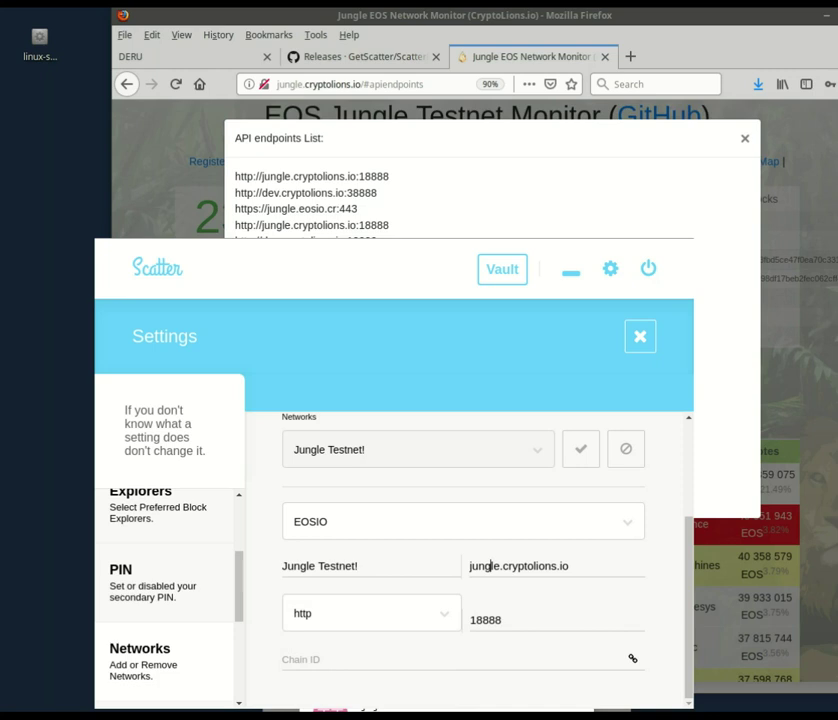
drag(489, 566, 514, 566)
click(518, 566)
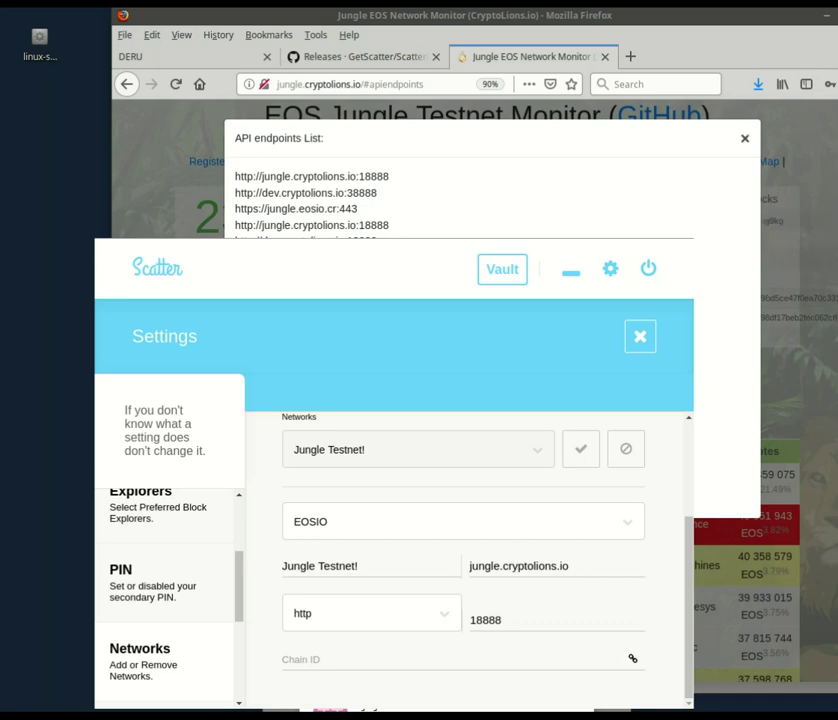
key(alt+Tab)
Step: Close the API endpoints list and return to the Jungle EOS Network Monitor page
key(Escape)
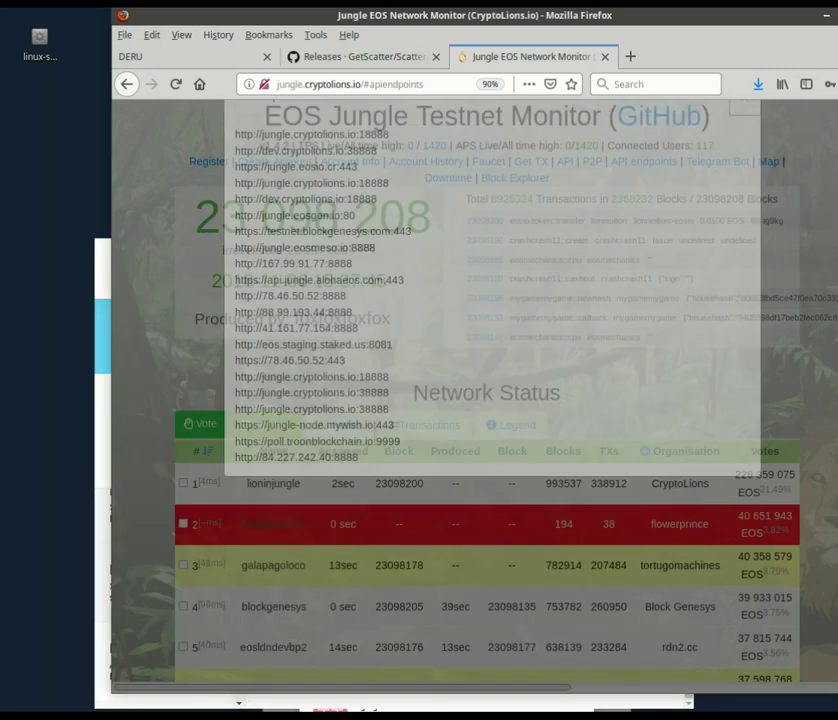
key(alt+Tab)
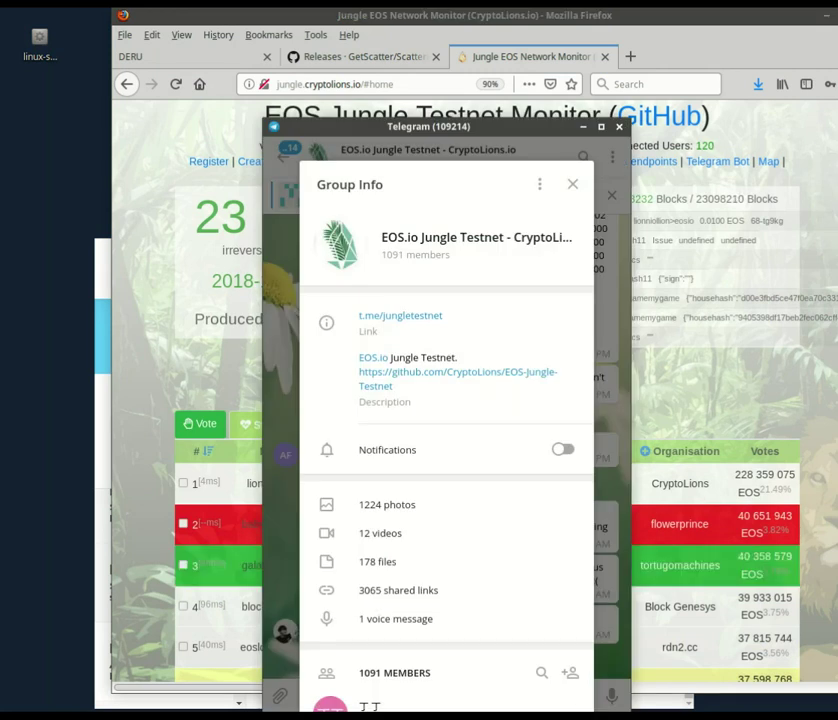
key(alt+Tab)
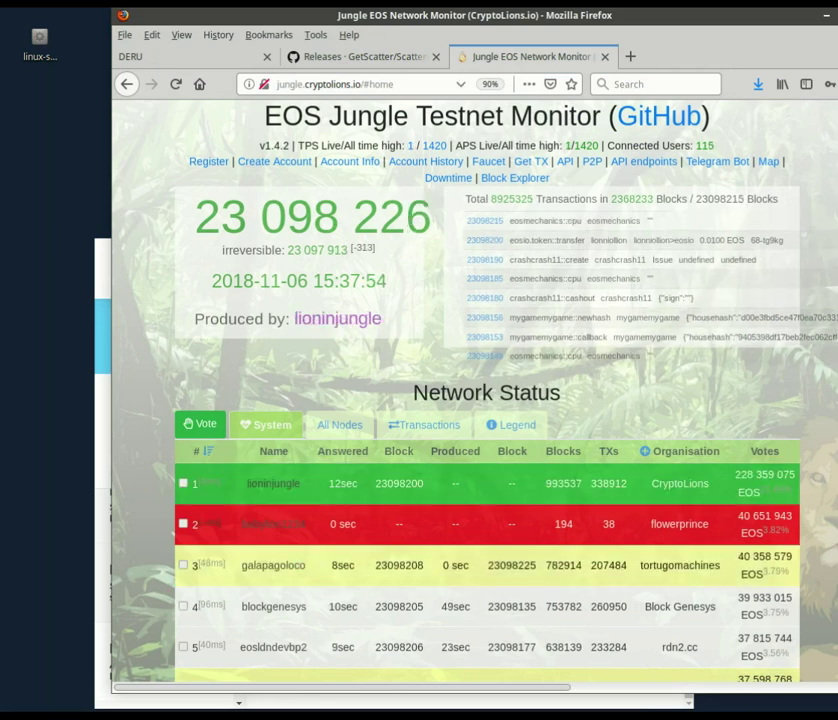
drag(278, 84, 361, 84)
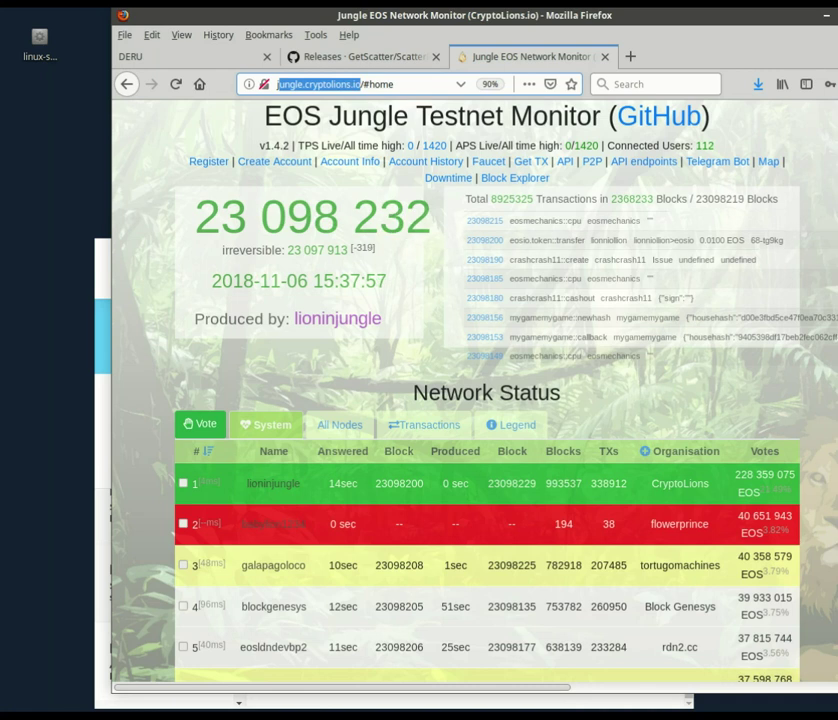
click(450, 102)
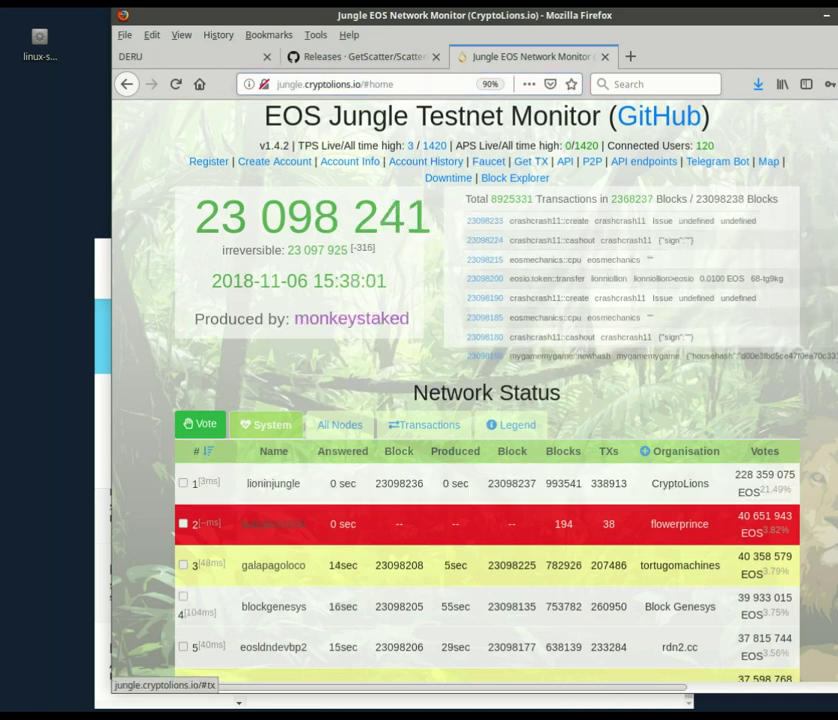
Step: Run the /v1/chain/get_info query and copy the chain_id value from the response
click(565, 161)
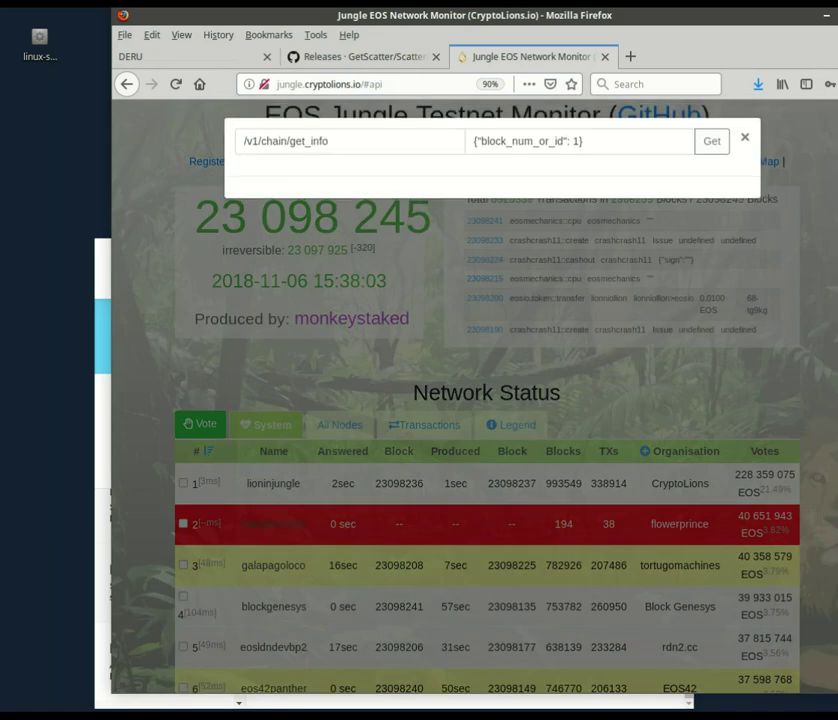
click(328, 142)
key(ctrl+shift+Left)
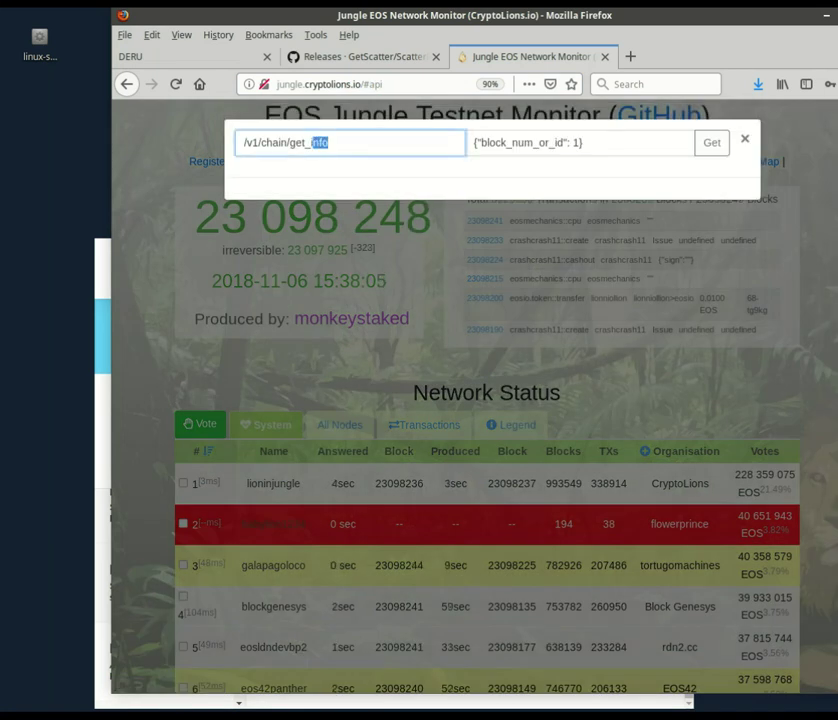
key(Right)
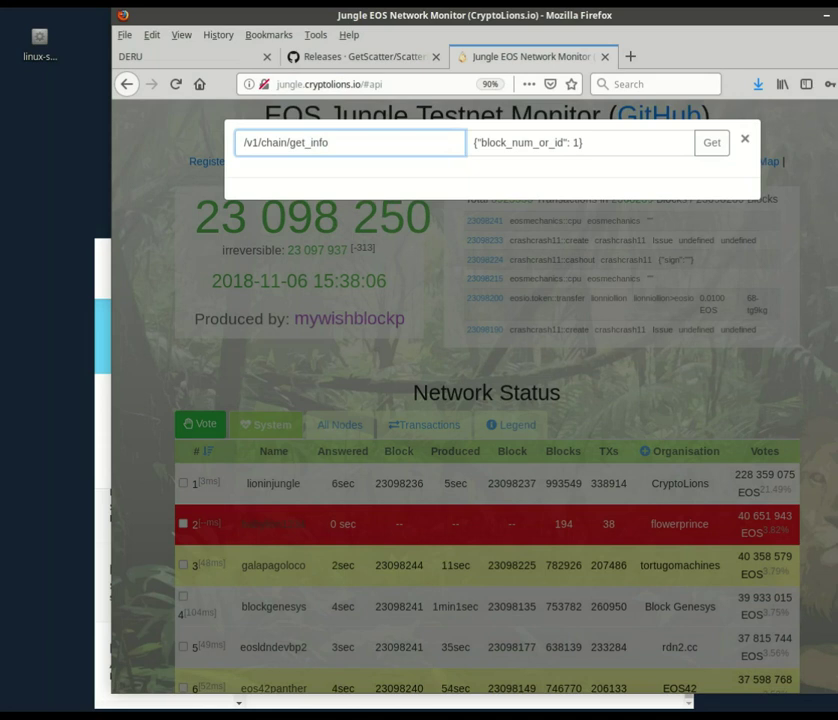
key(Tab)
key(Return)
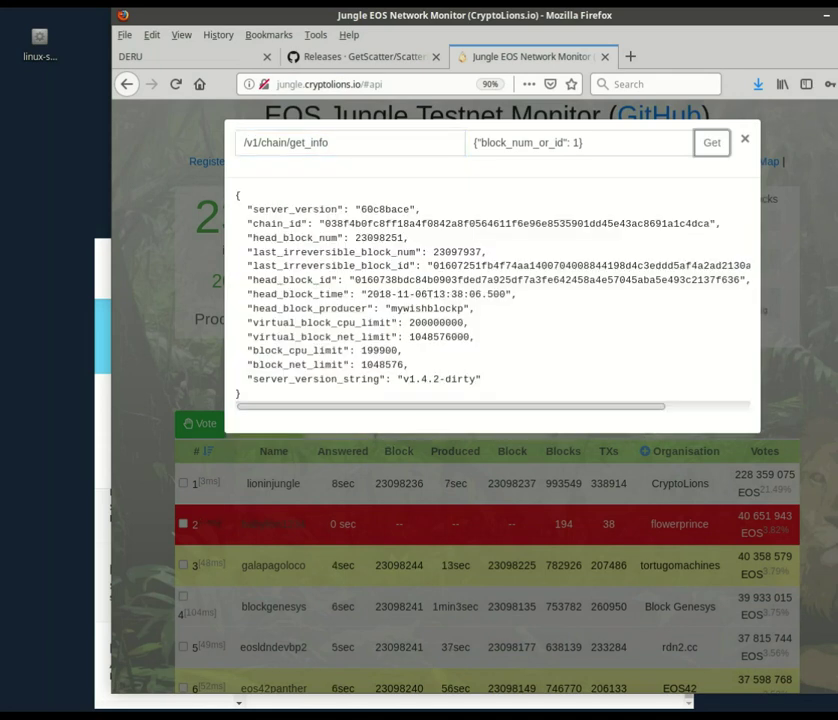
double_click(515, 223)
key(ctrl+c)
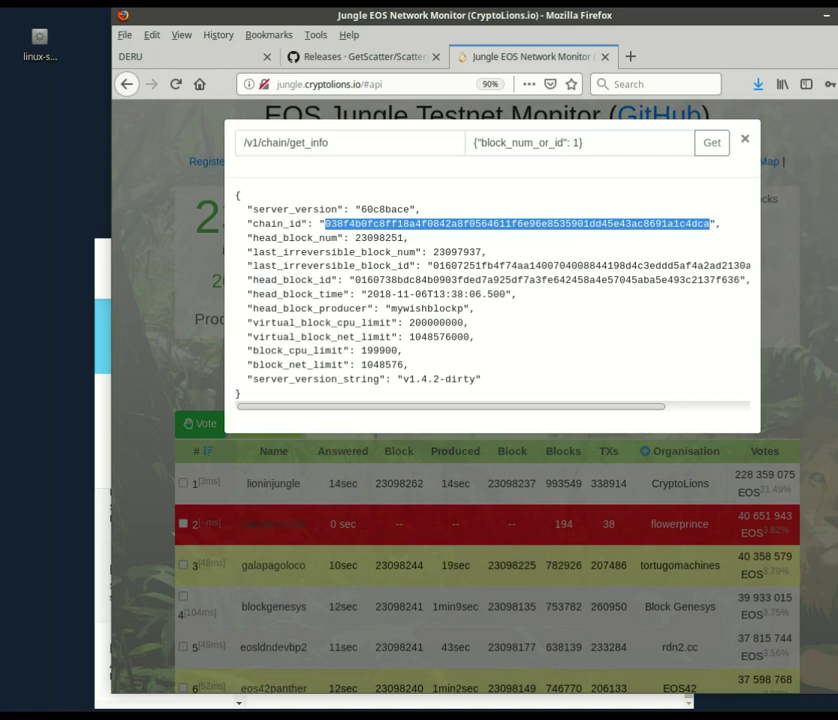
key(alt+Tab)
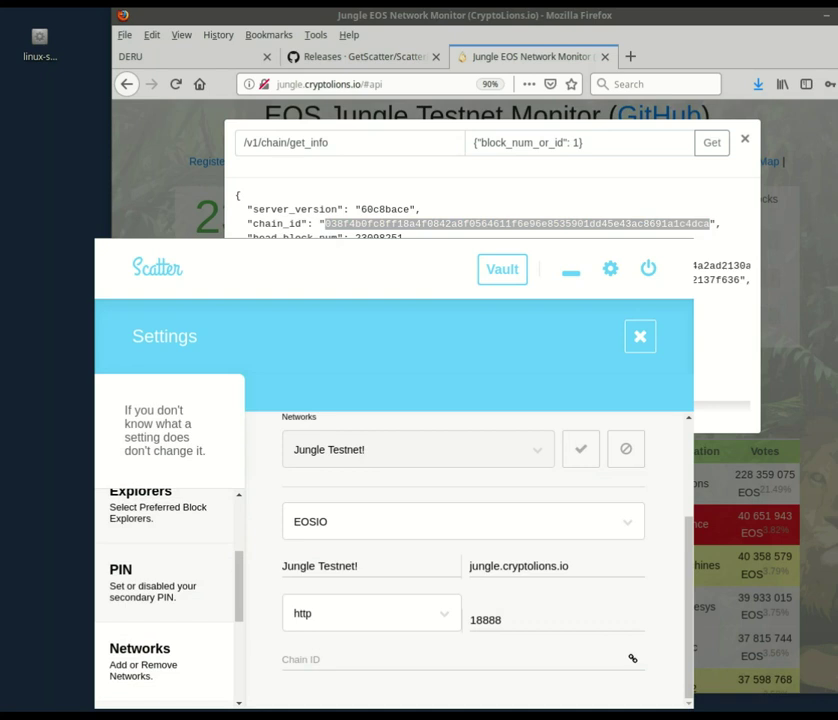
Step: Paste the copied chain id into the Jungle Testnet! network form and save it
click(283, 659)
key(ctrl+v)
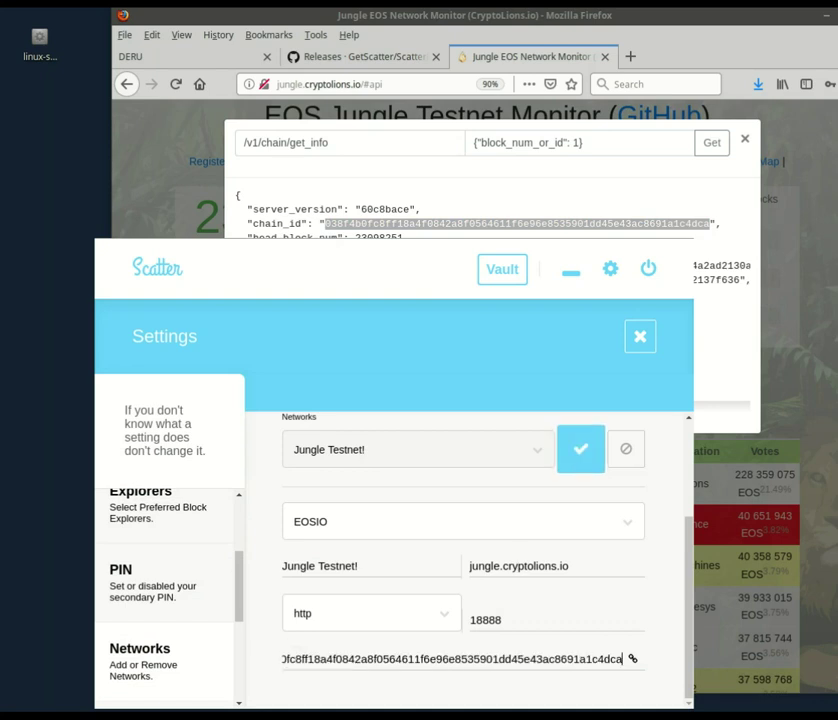
click(581, 449)
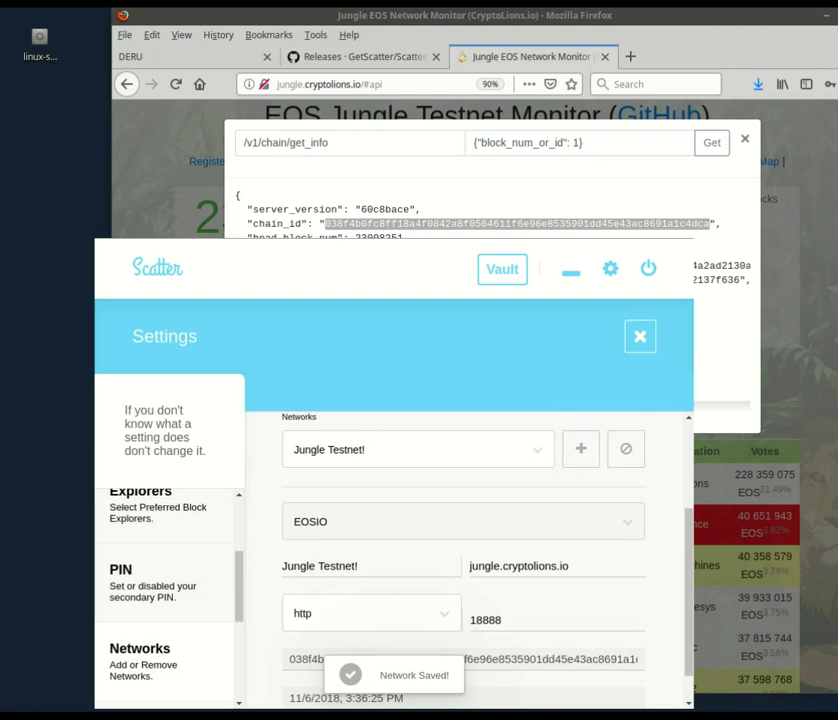
Step: Unlock Settings > Networks with the vault password to confirm Jungle Testnet! is listed beside EOS Mainnet
click(640, 336)
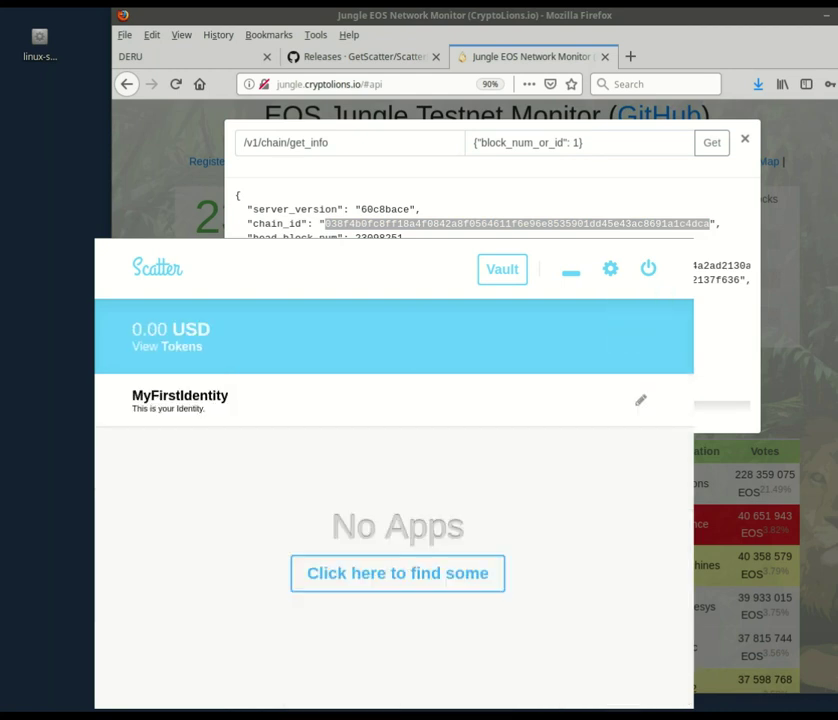
click(610, 268)
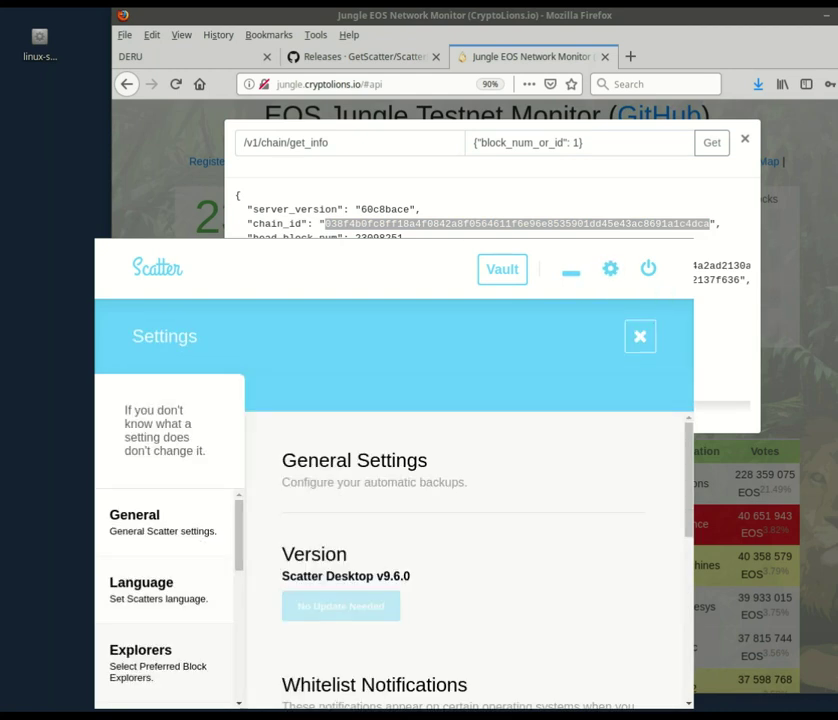
scroll(168, 600, down, 3)
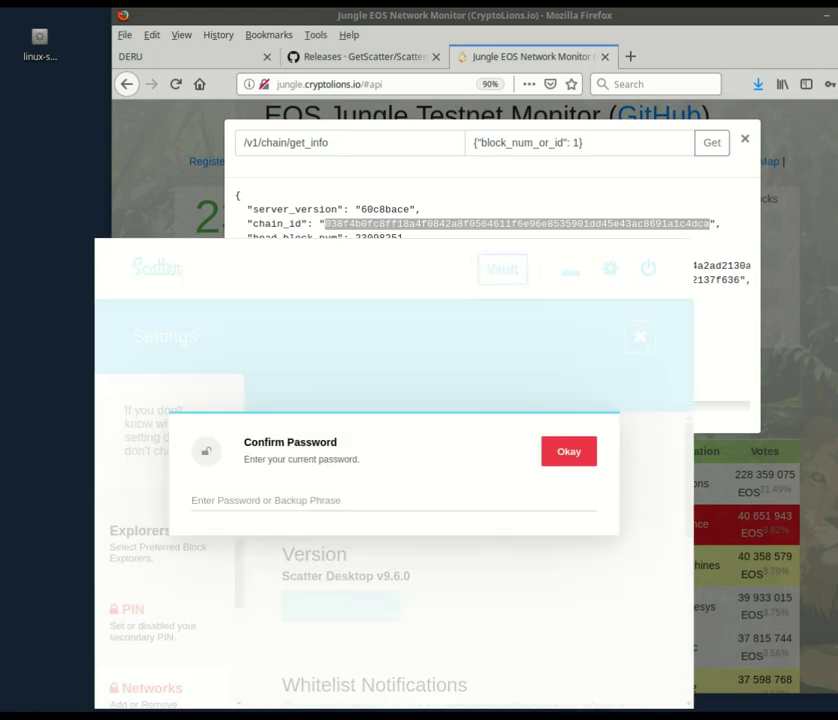
text(********)
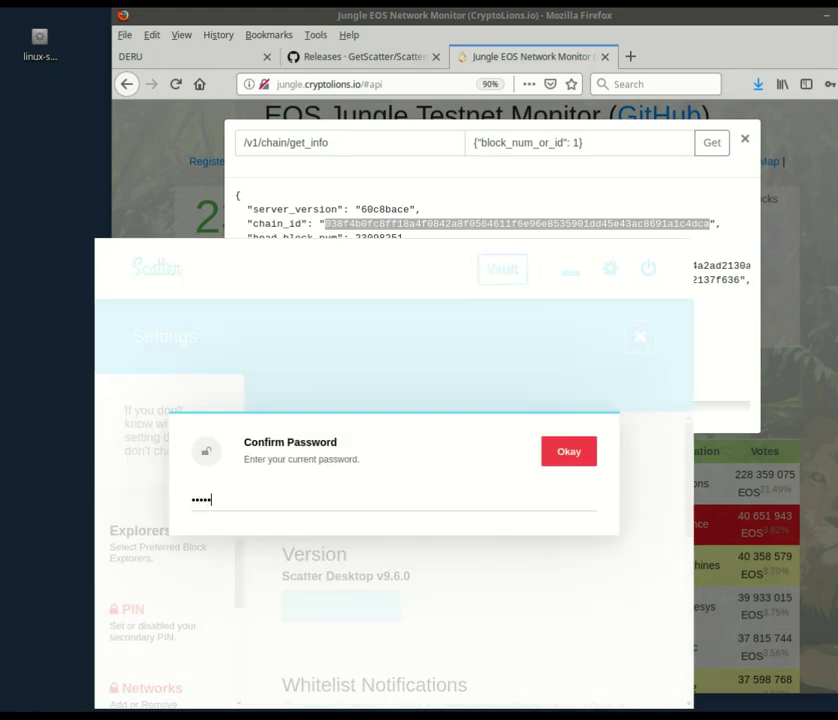
key(Return)
scroll(465, 560, down, 2)
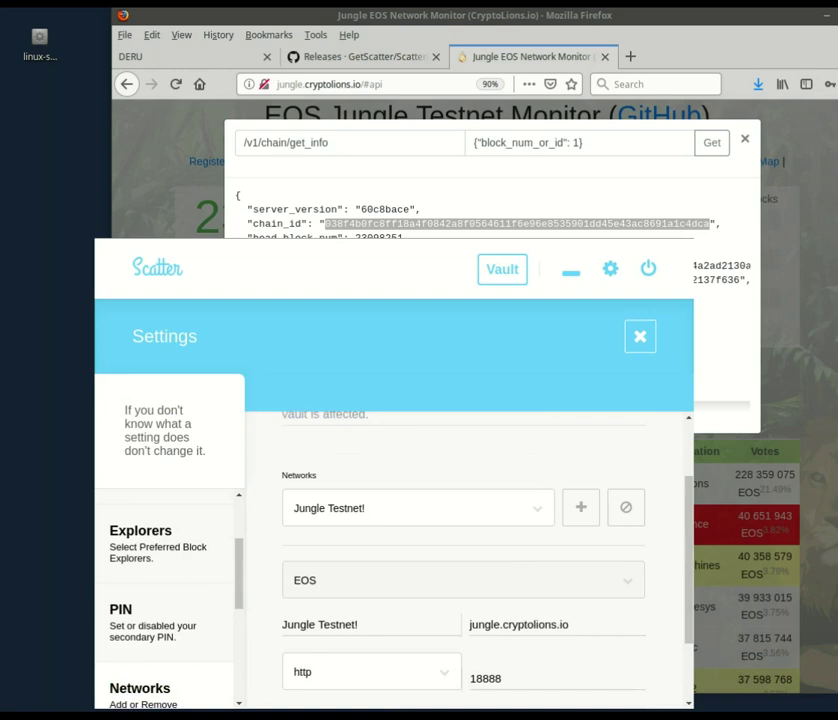
click(418, 484)
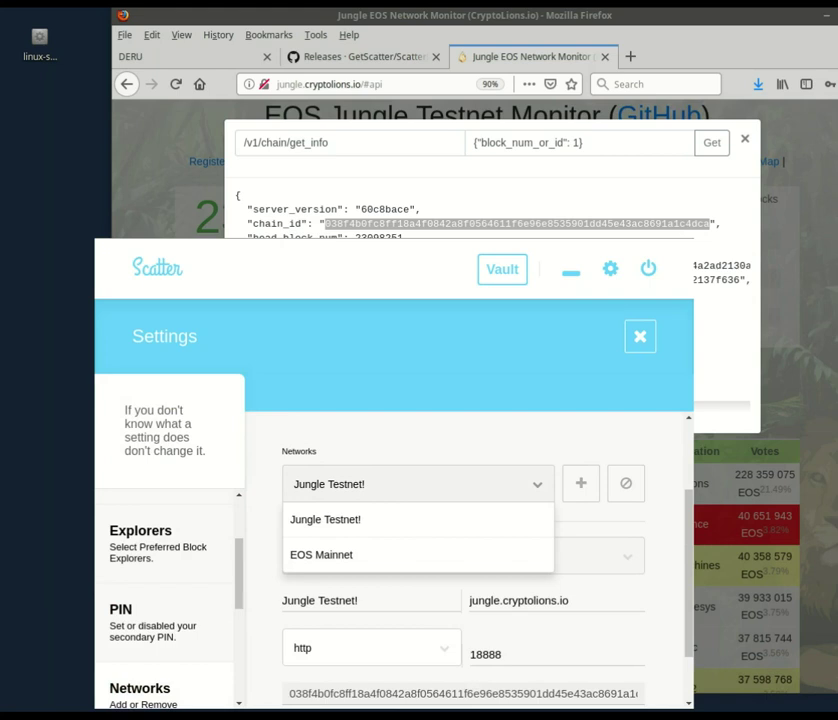
key(Escape)
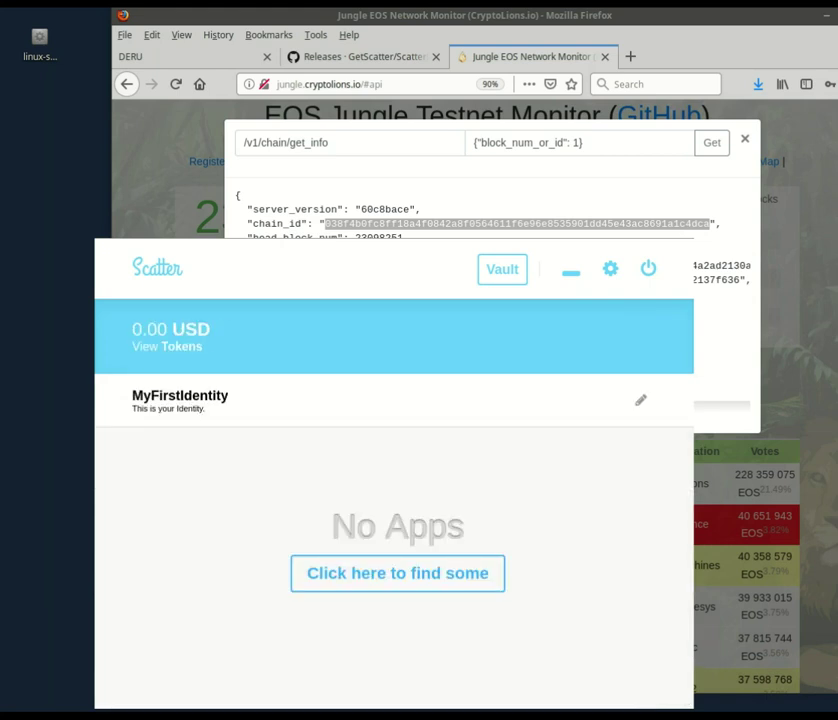
Step: Start a new entry in Scatter's vault, leaving 'Name this Vault Entry' open, then switch to Terminal
key(alt+Tab)
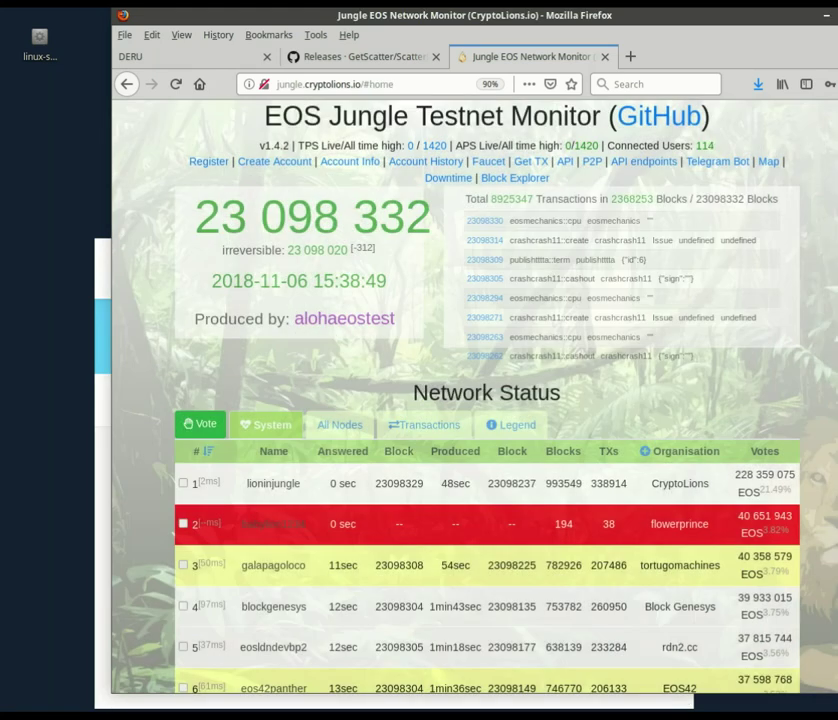
key(alt+Tab)
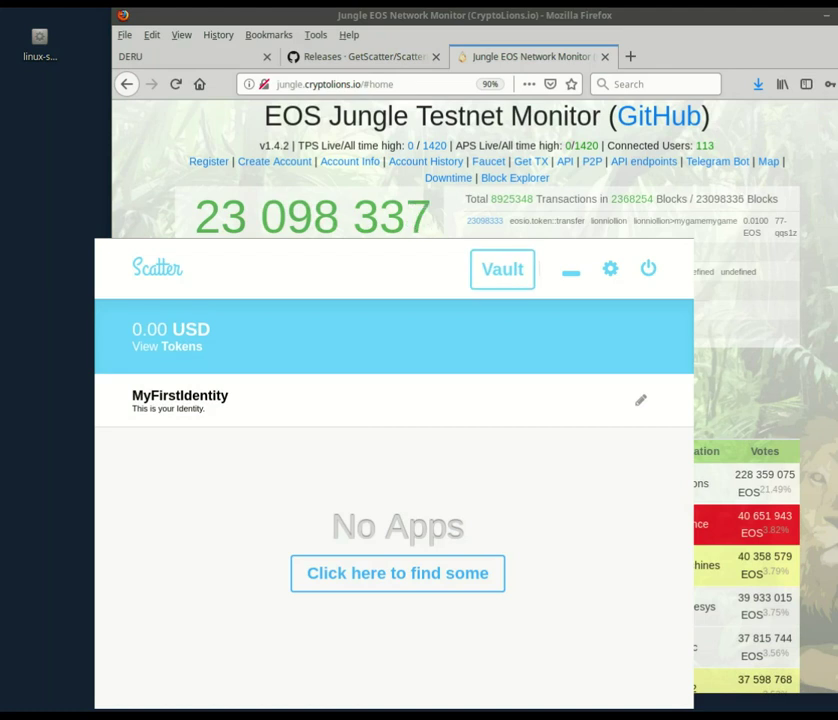
click(502, 269)
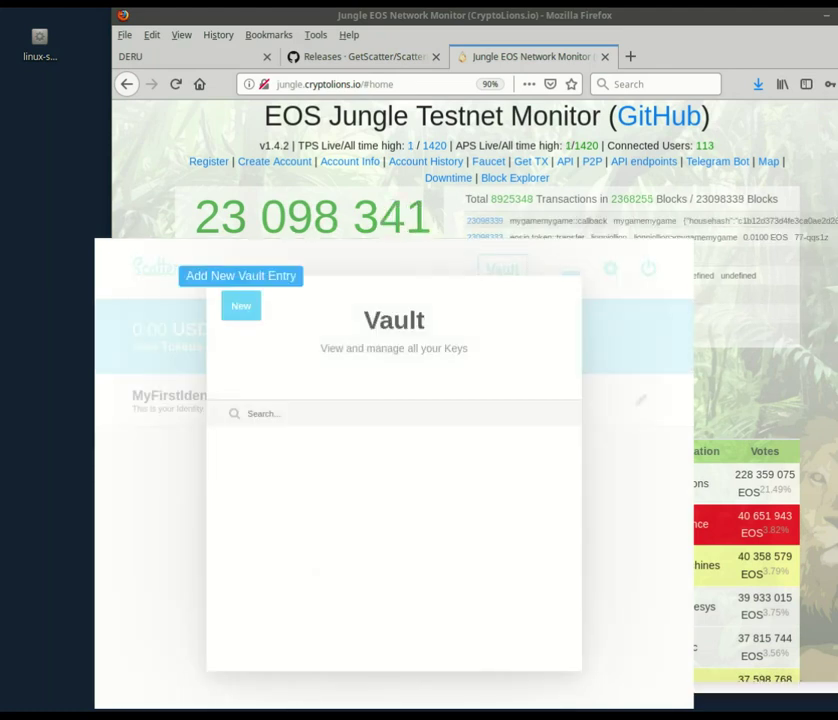
click(241, 305)
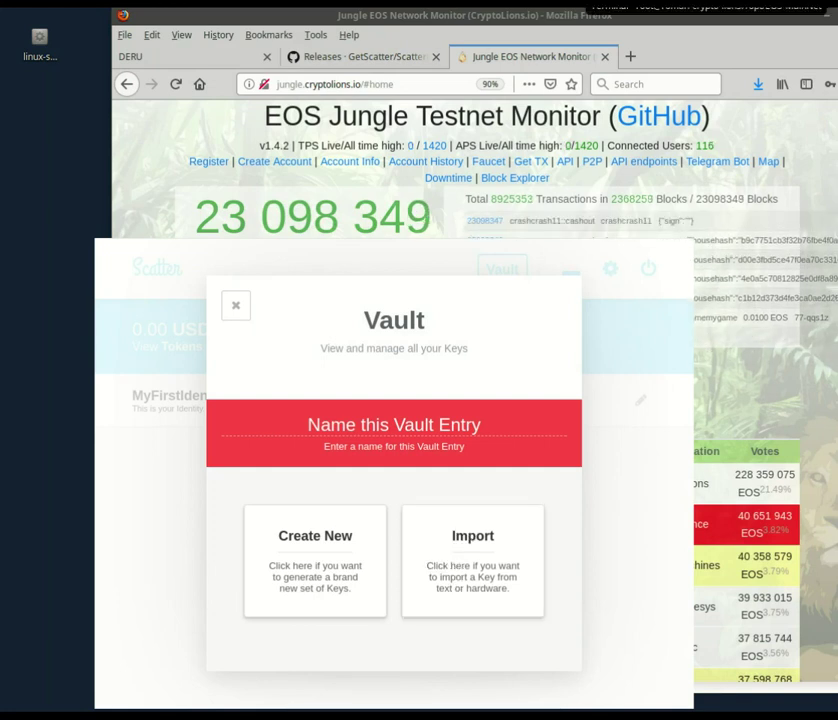
key(alt+Tab)
Step: Generate key pairs by running ./cleos.sh create key repeatedly, then clear the screen and close Terminal
text(./cleos.sh create key)
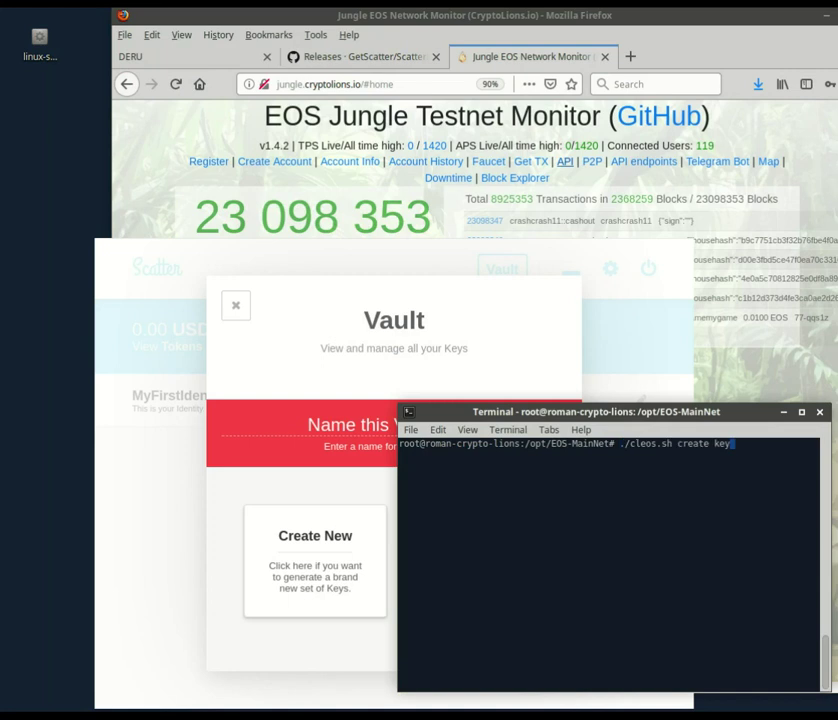
key(Return)
key(Up)
key(Return)
key(Up)
key(Return)
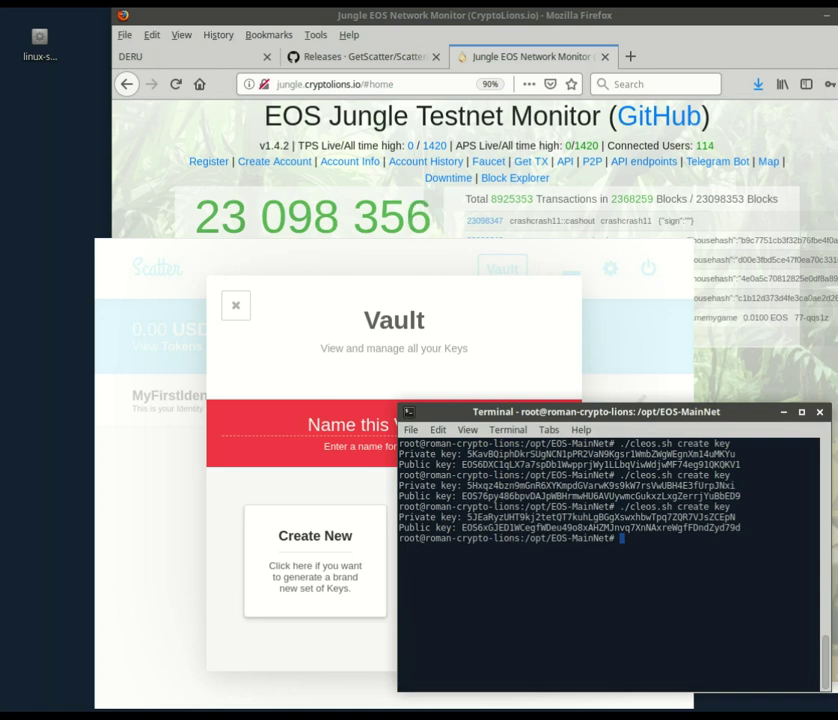
key(ctrl+l)
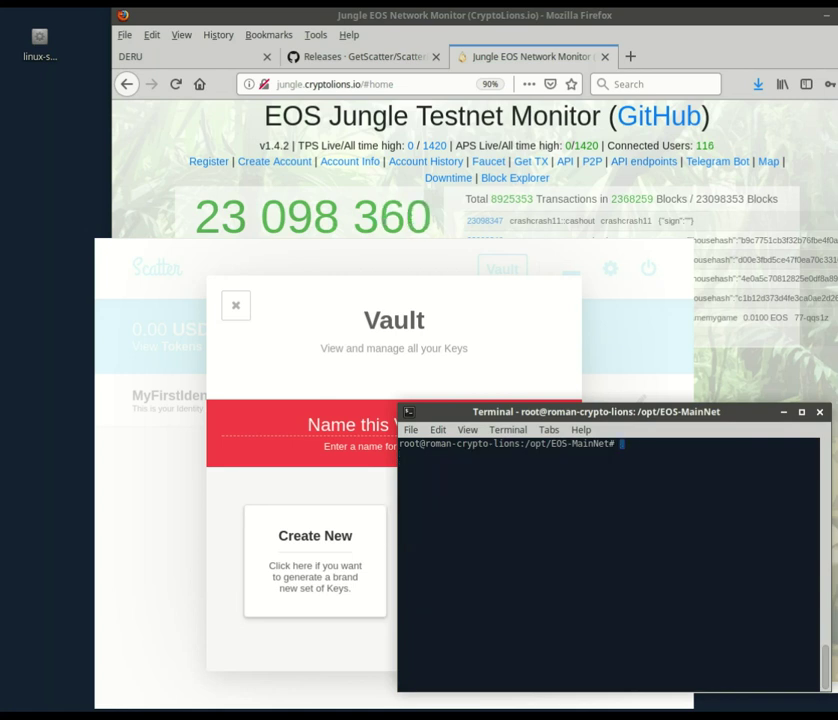
key(ctrl+d)
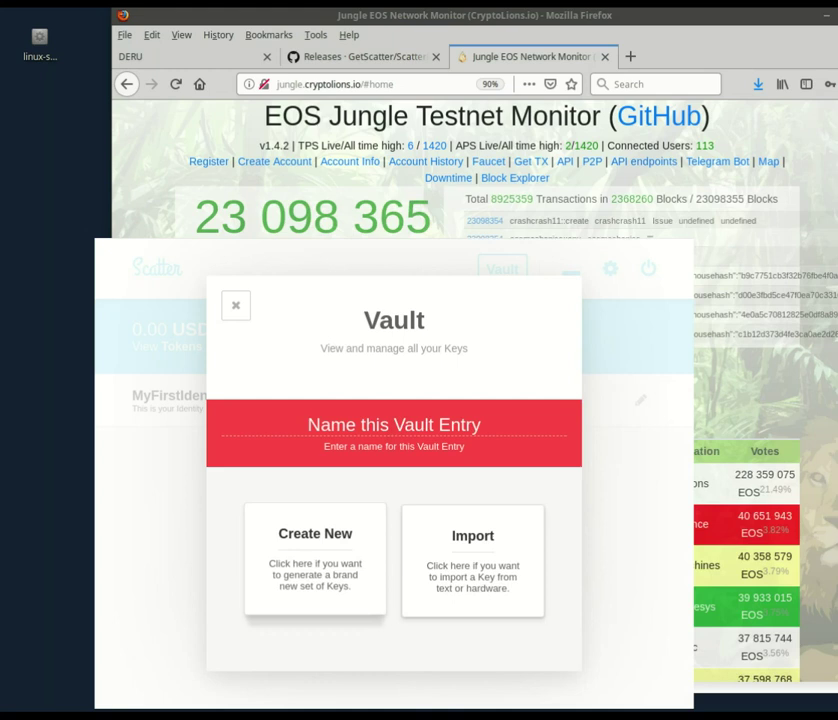
Step: Create a new key set for the vault entry and copy its EOSIO-format private key
click(315, 560)
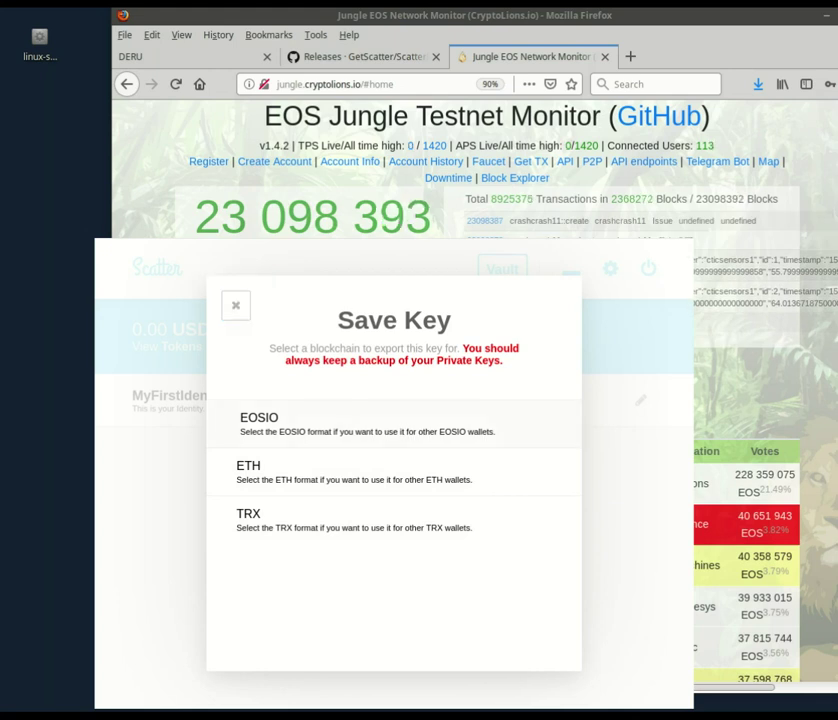
click(259, 422)
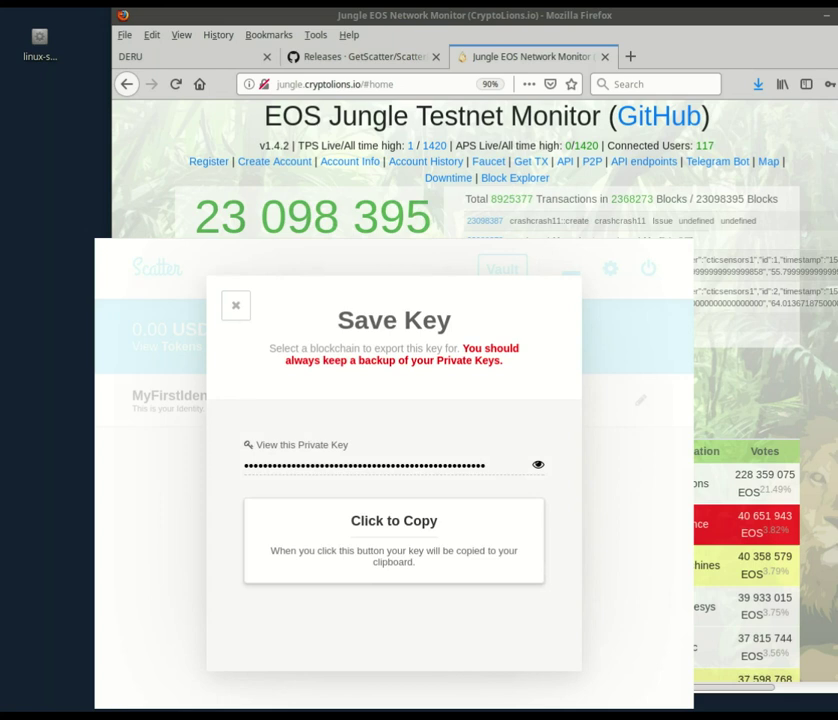
click(394, 530)
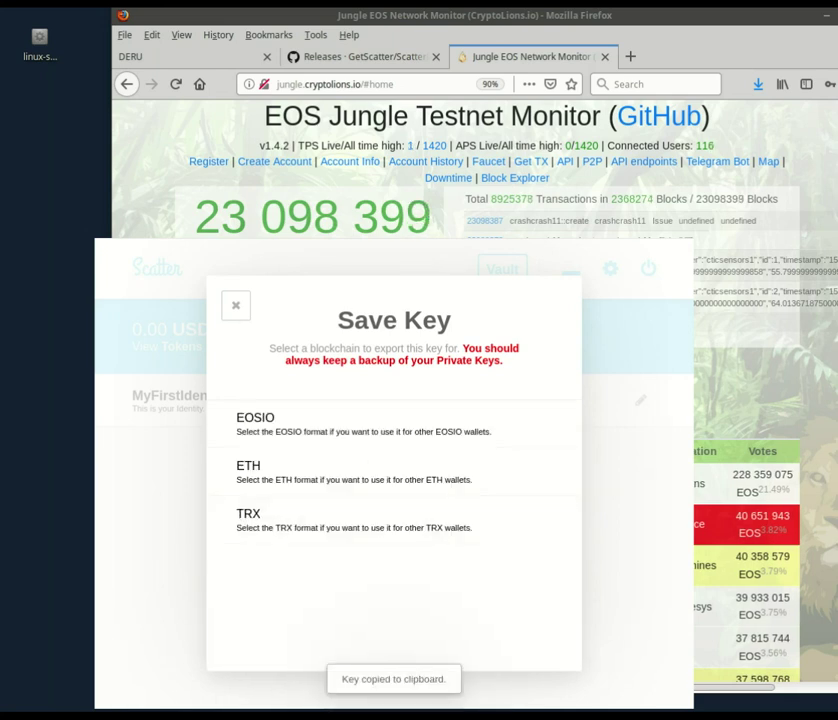
click(235, 305)
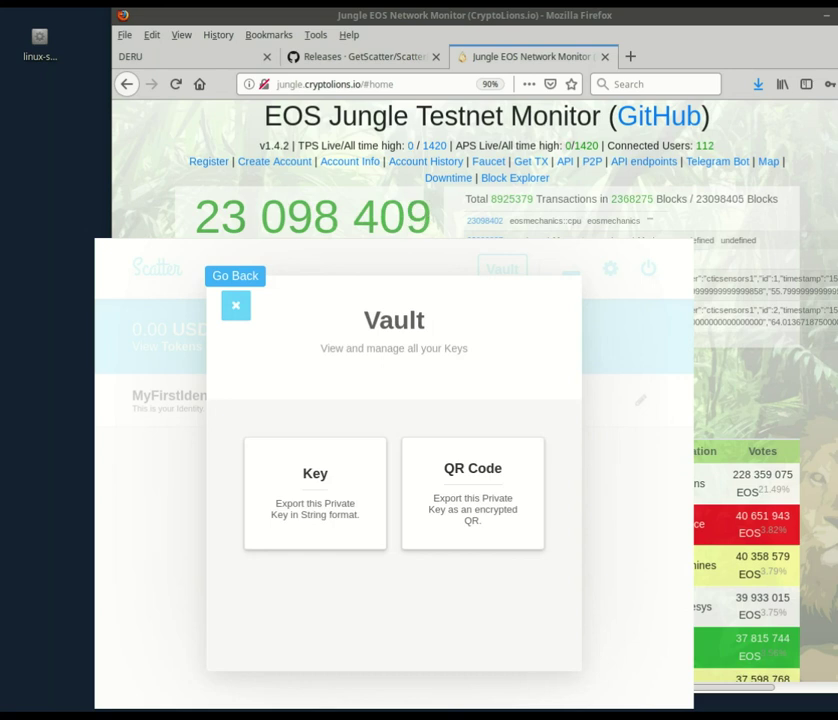
click(235, 305)
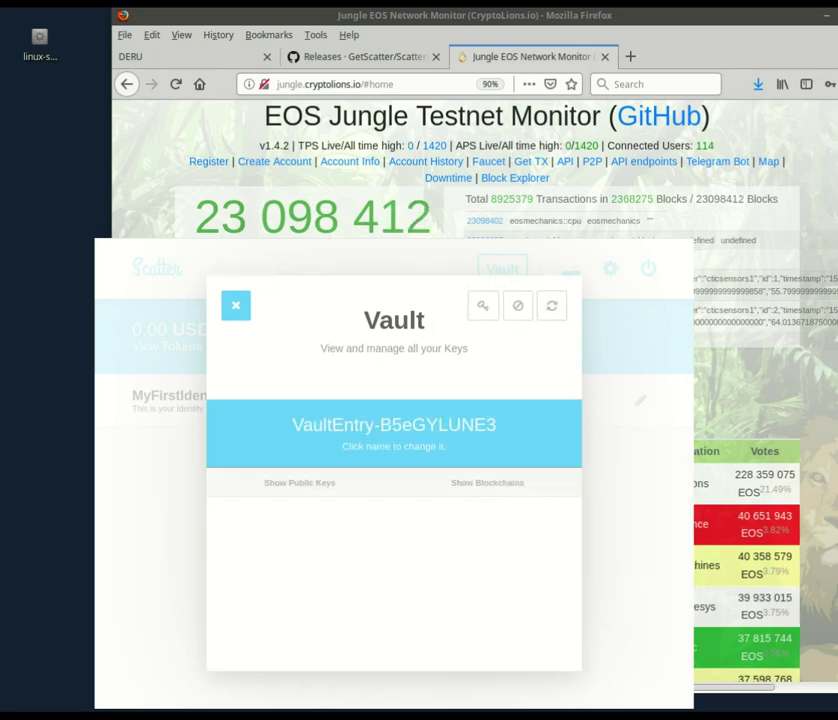
Step: Rename the vault entry to 'Jungle Throwaway'
triple_click(450, 424)
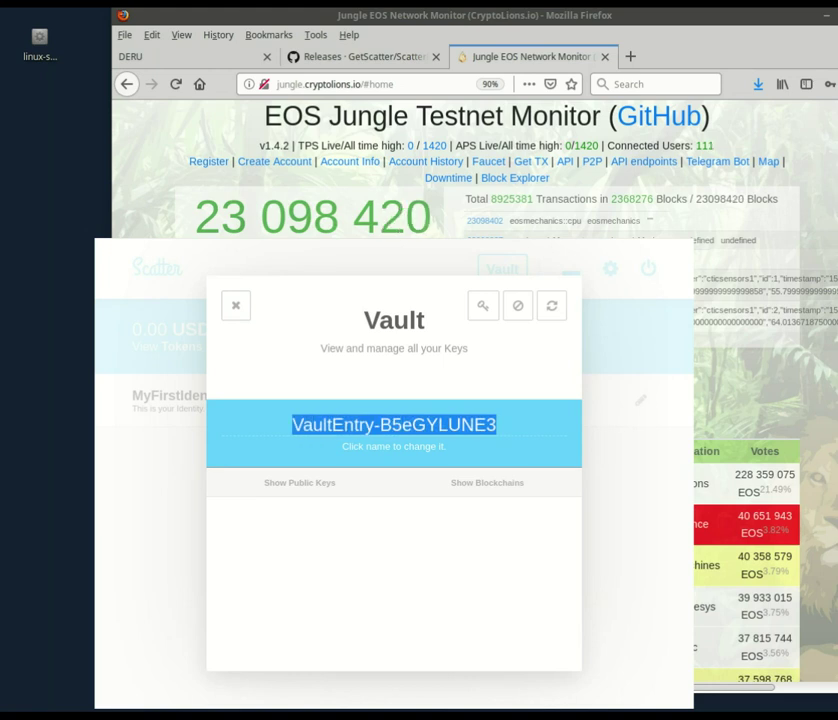
text(Jungle Tr)
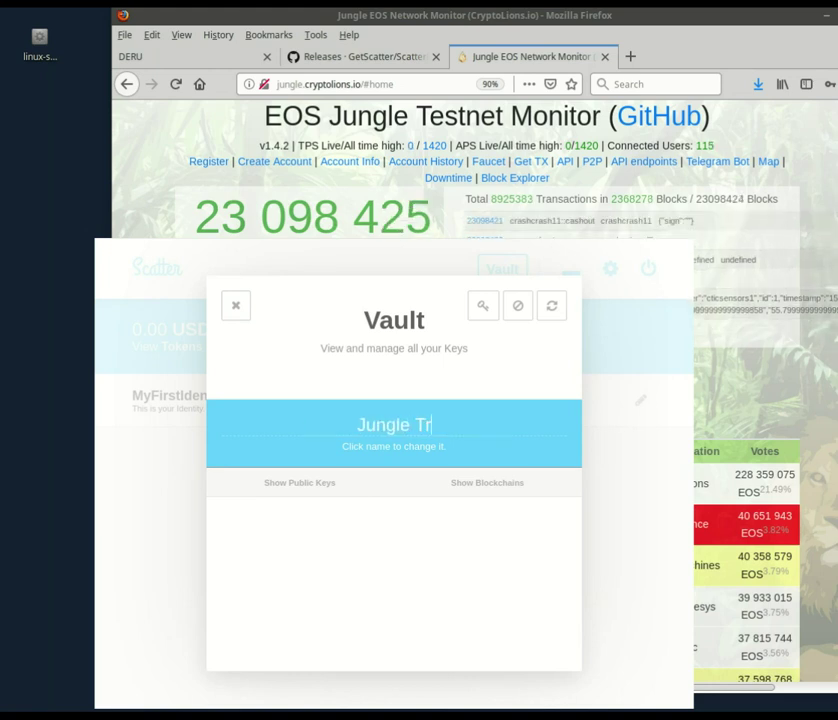
key(BackSpace)
text(hrw)
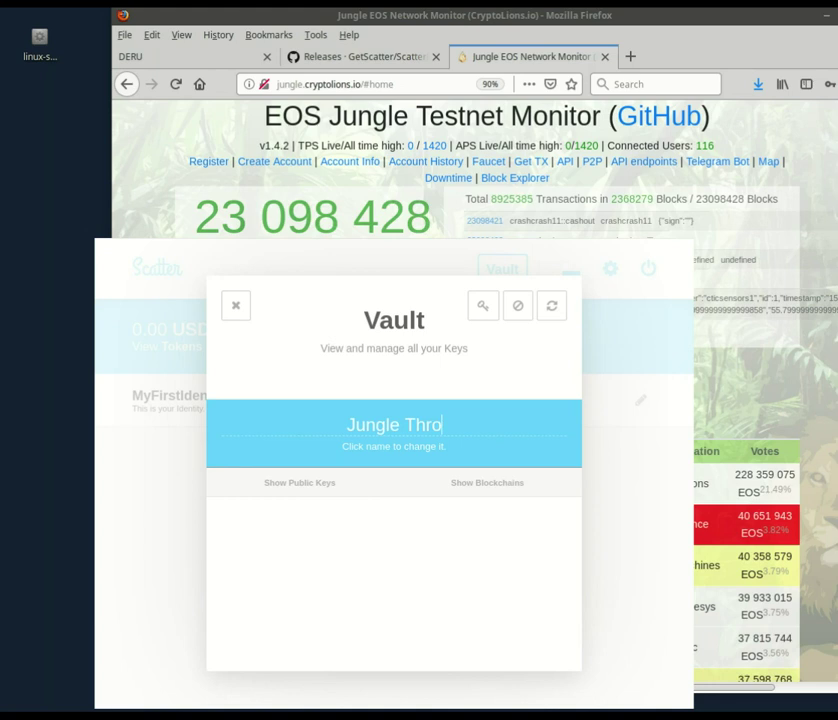
text(waway)
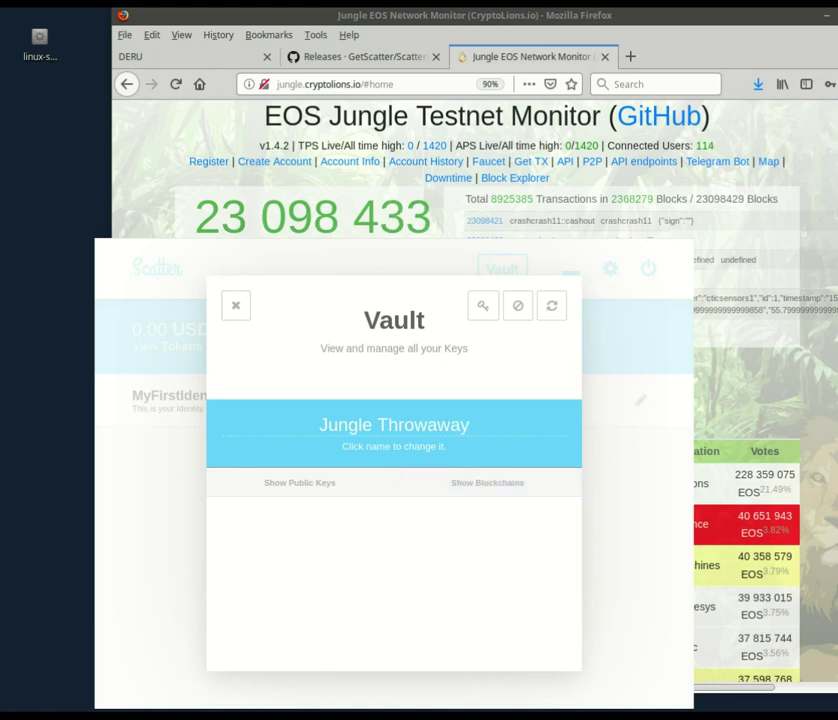
Step: Copy the entry's EOSIO public key and close the vault
click(299, 482)
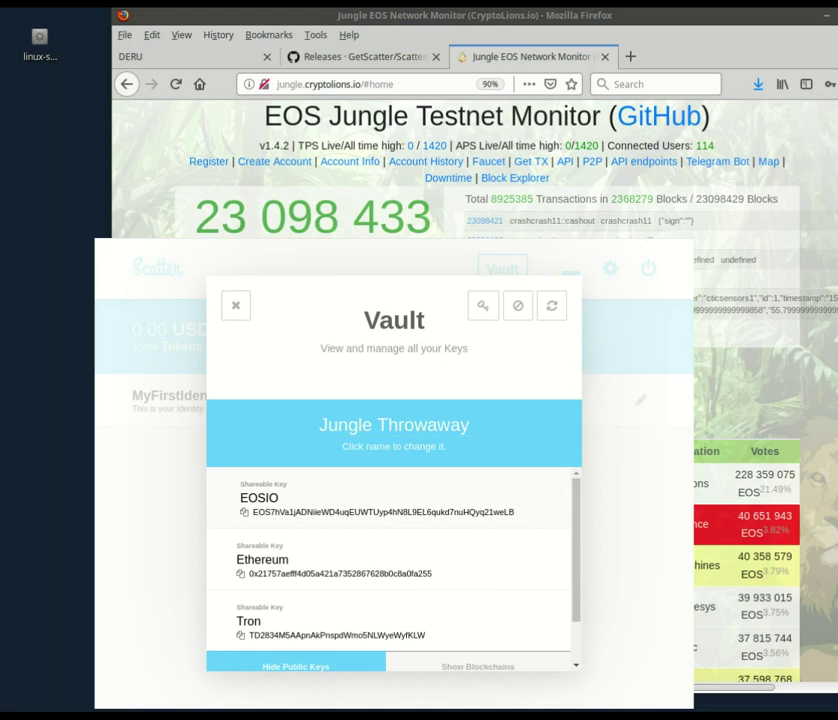
click(244, 512)
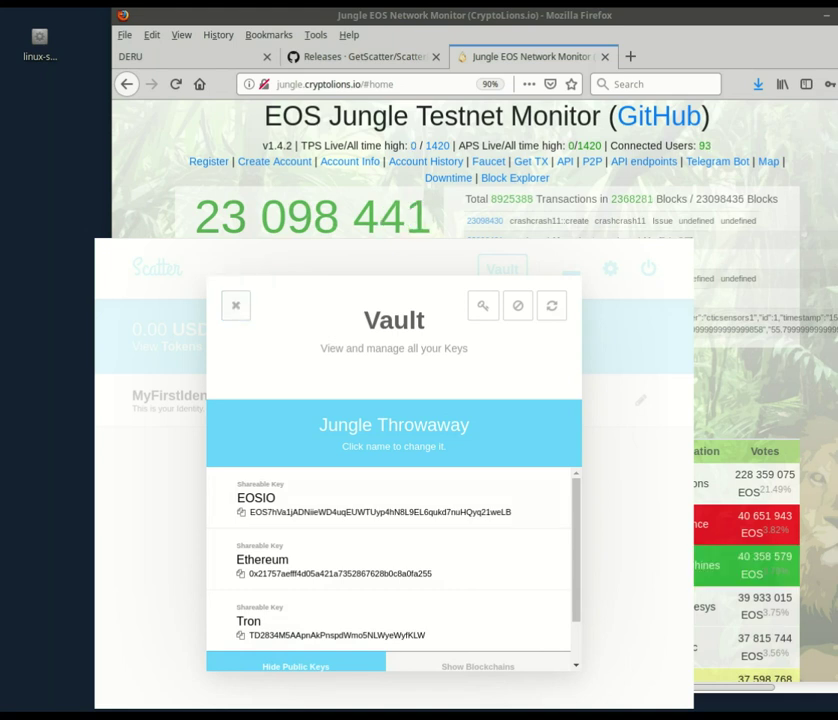
click(244, 512)
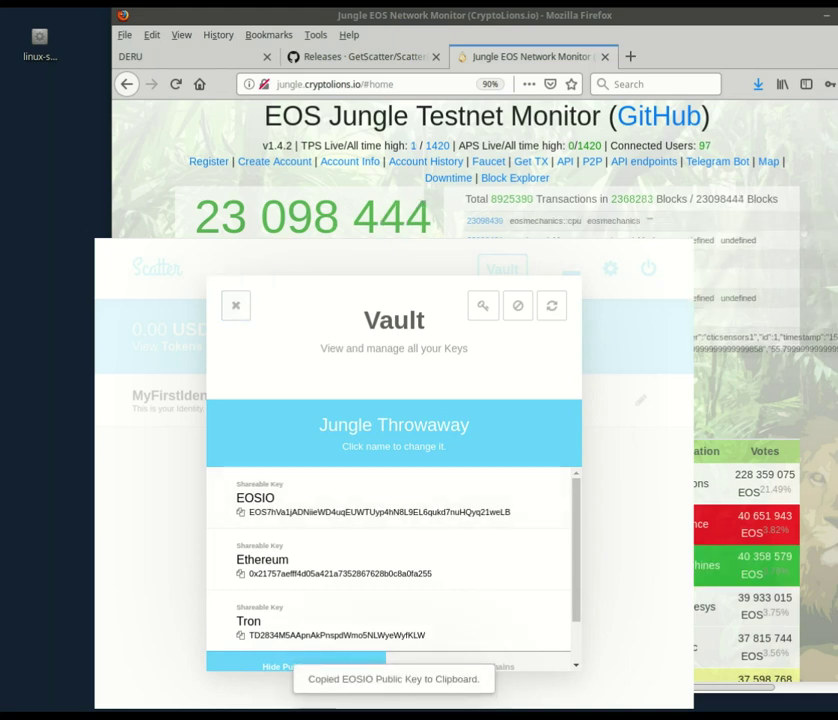
click(236, 305)
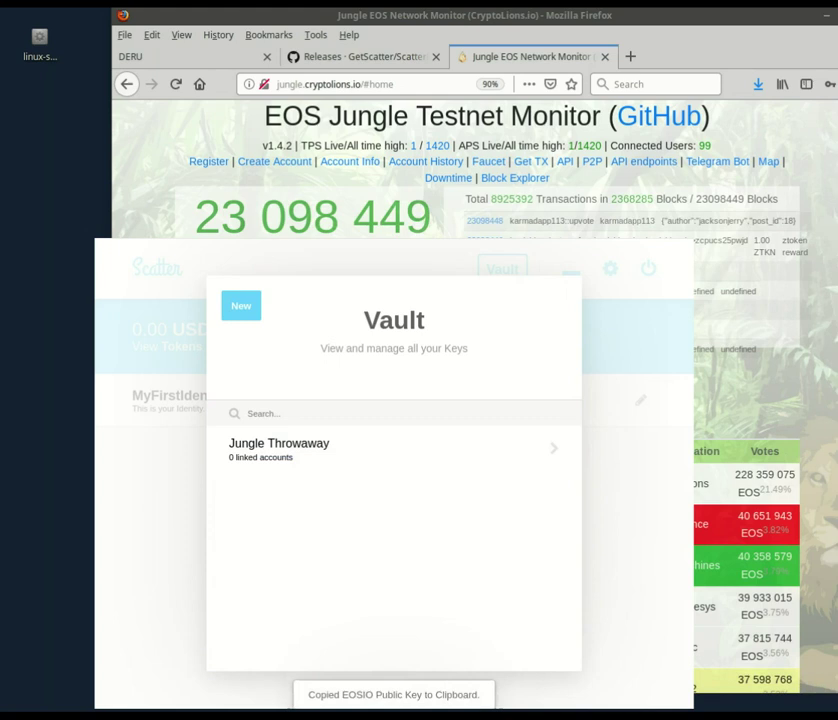
key(Escape)
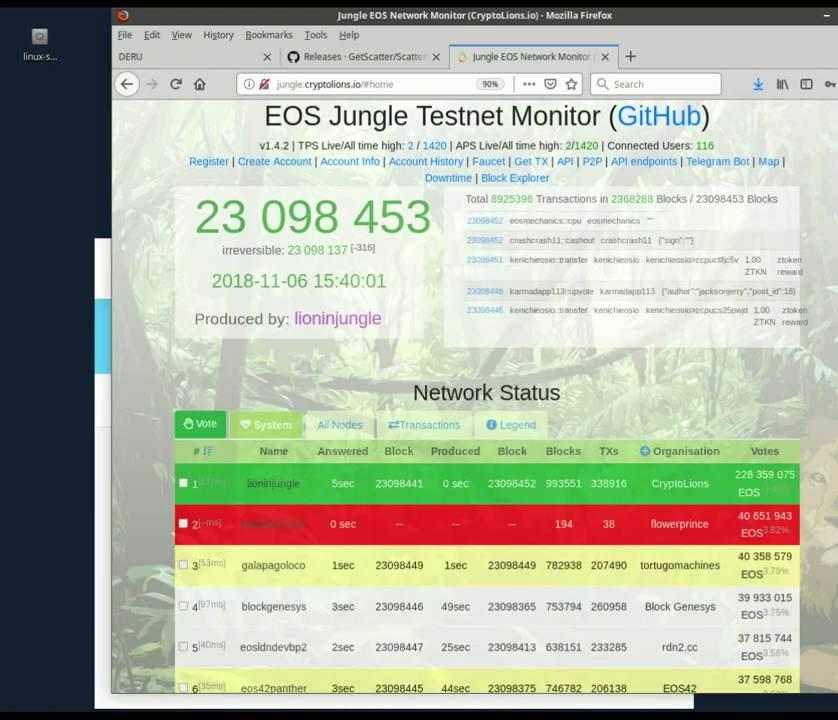
click(270, 192)
click(274, 161)
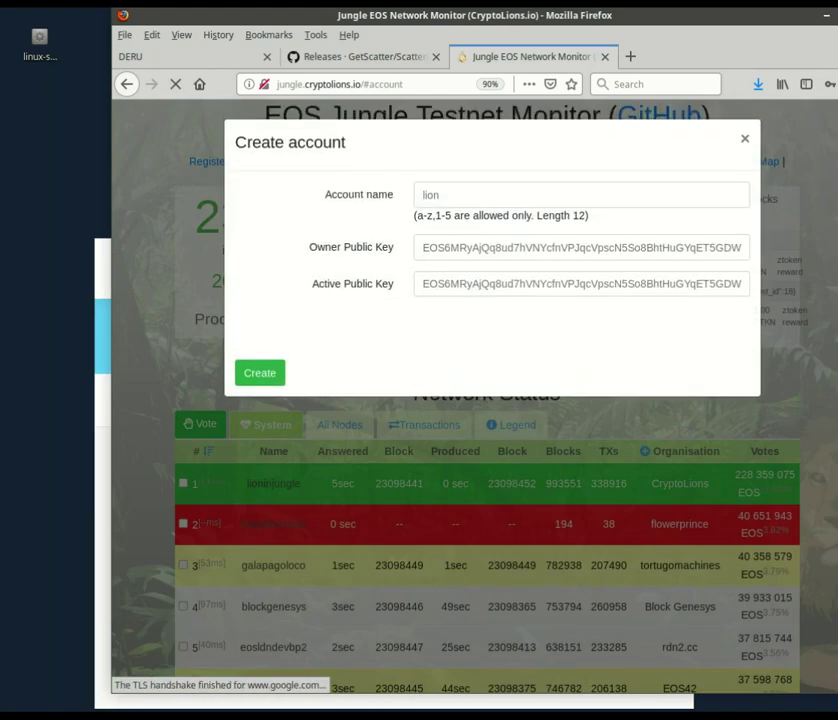
click(510, 196)
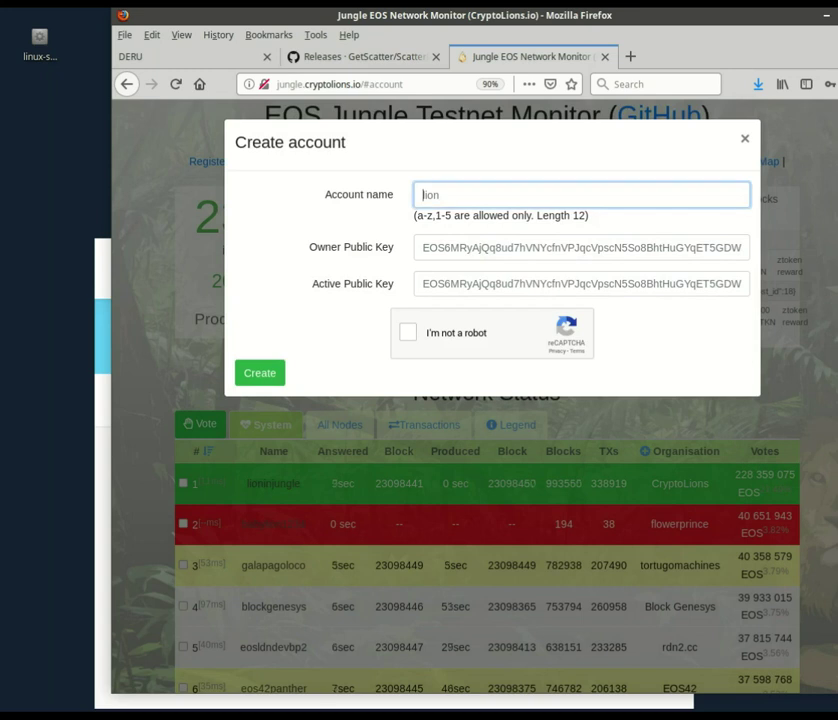
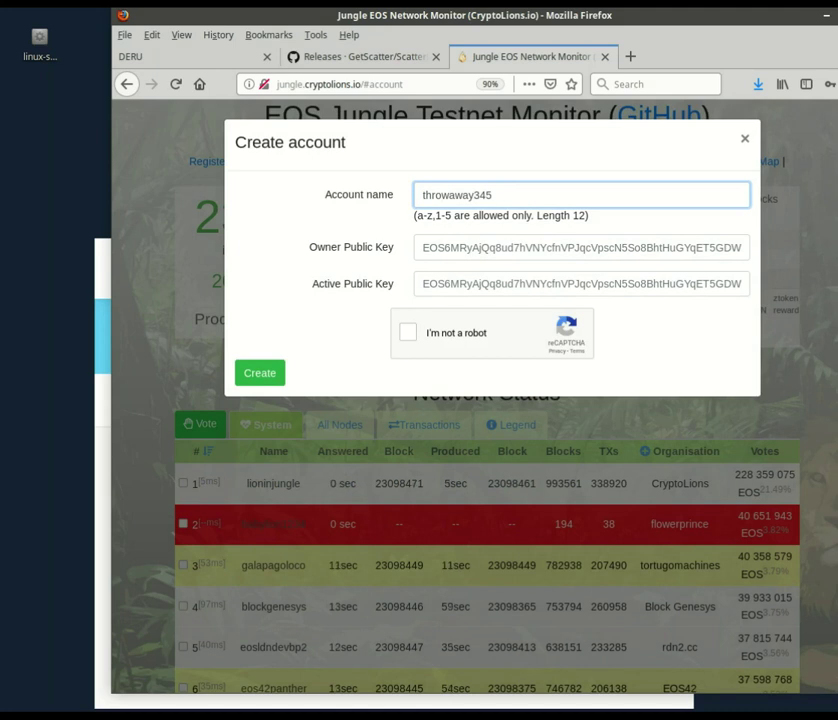
click(423, 247)
key(ctrl+v)
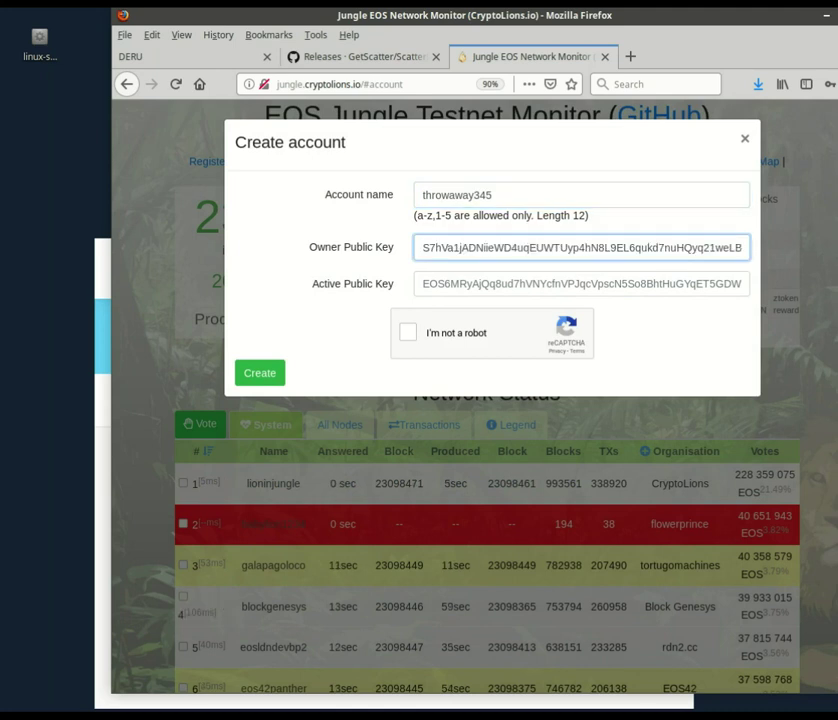
click(423, 284)
key(ctrl+v)
drag(472, 284, 416, 284)
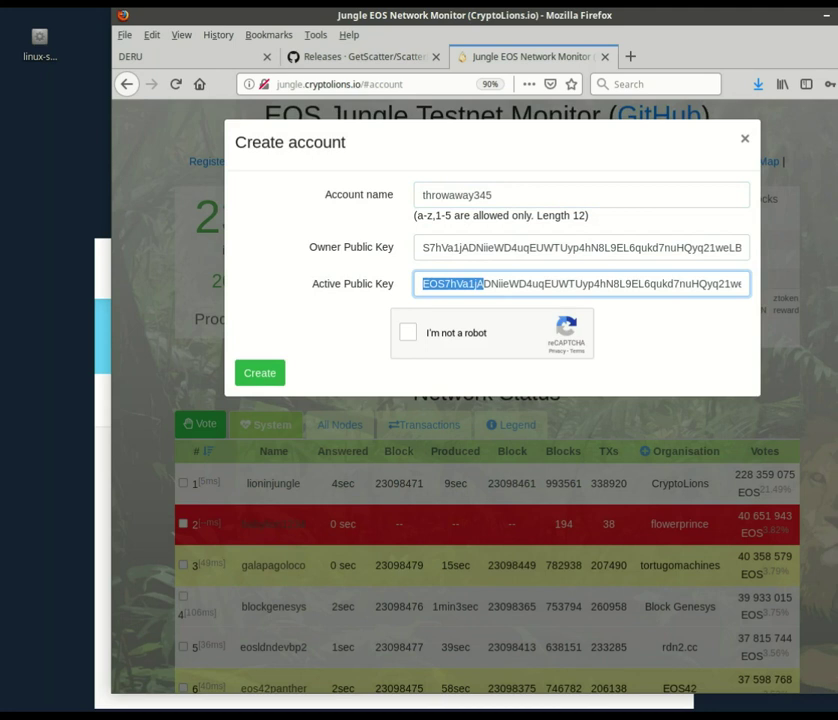
drag(484, 247, 420, 247)
key(ctrl+a)
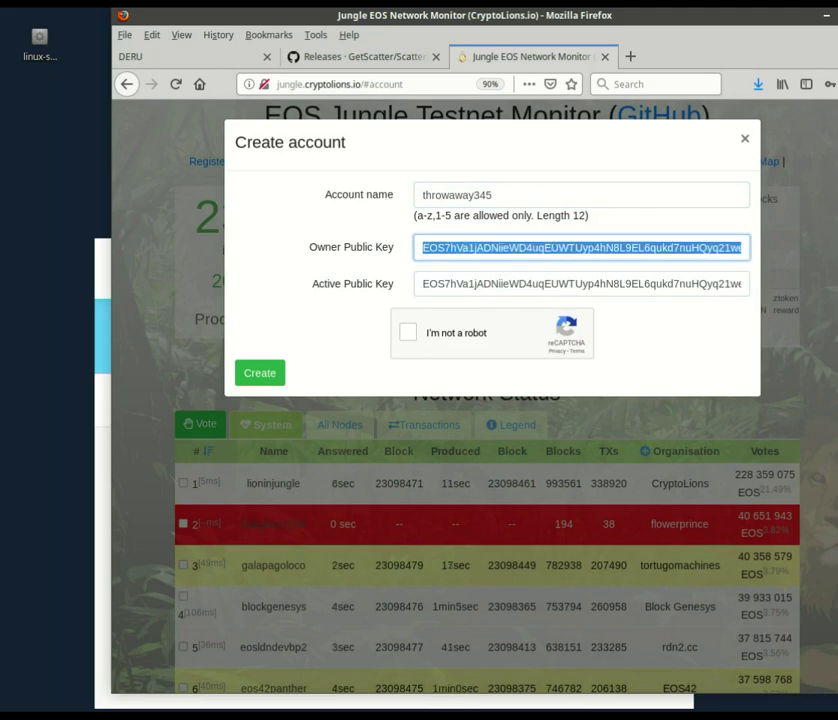
click(430, 247)
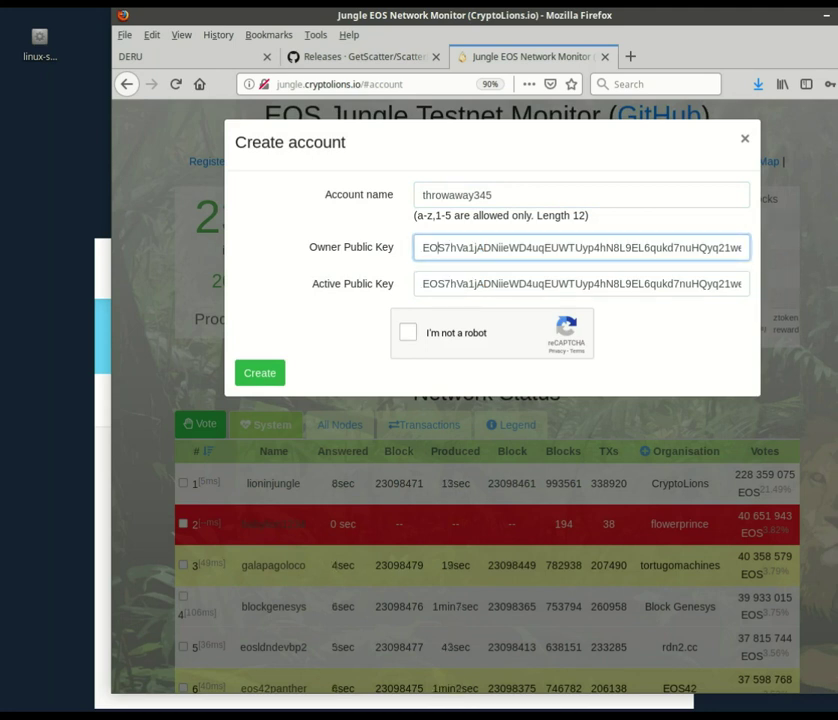
click(408, 332)
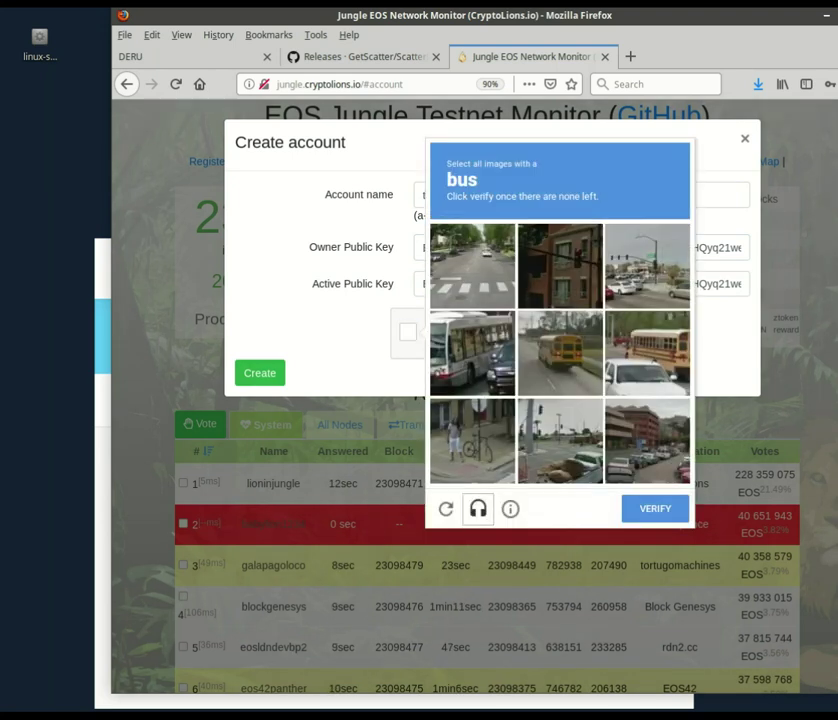
click(560, 353)
click(472, 353)
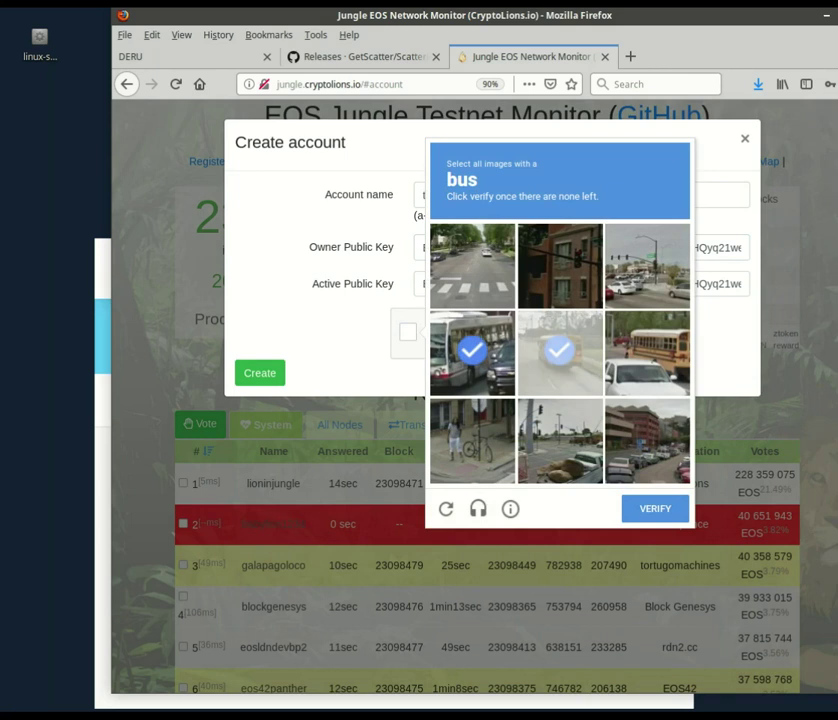
click(647, 353)
click(560, 353)
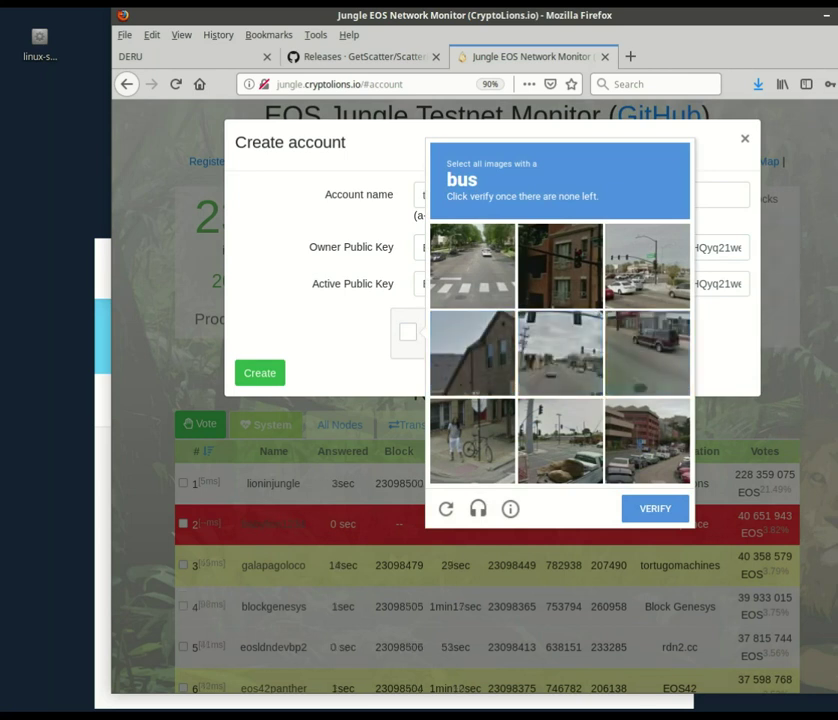
click(655, 508)
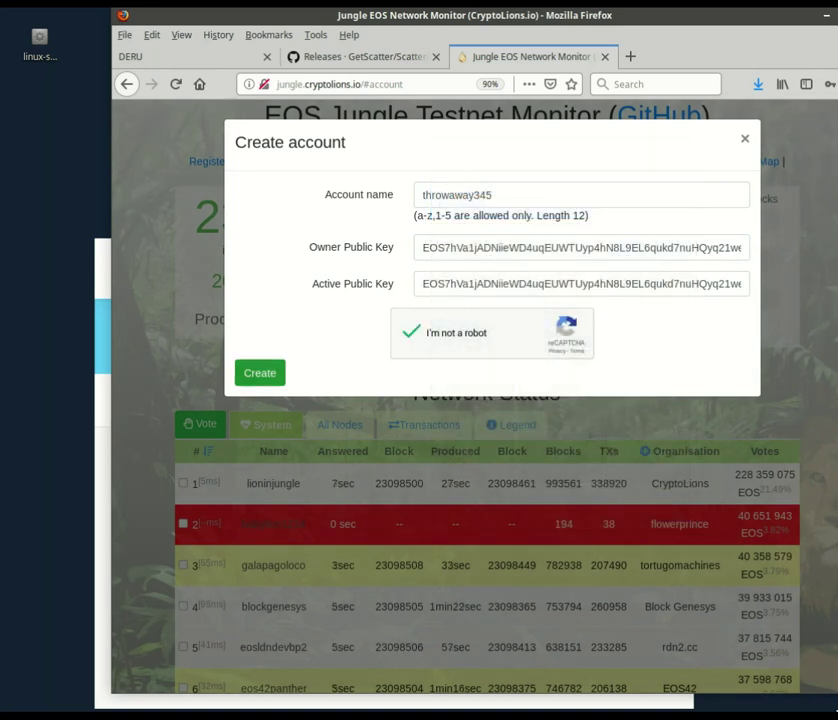
click(259, 372)
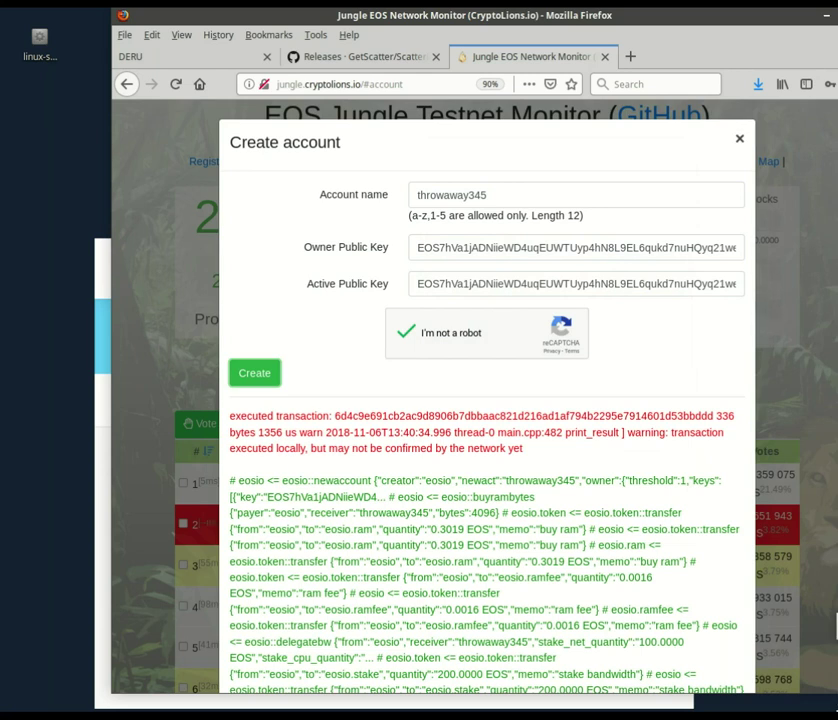
click(739, 138)
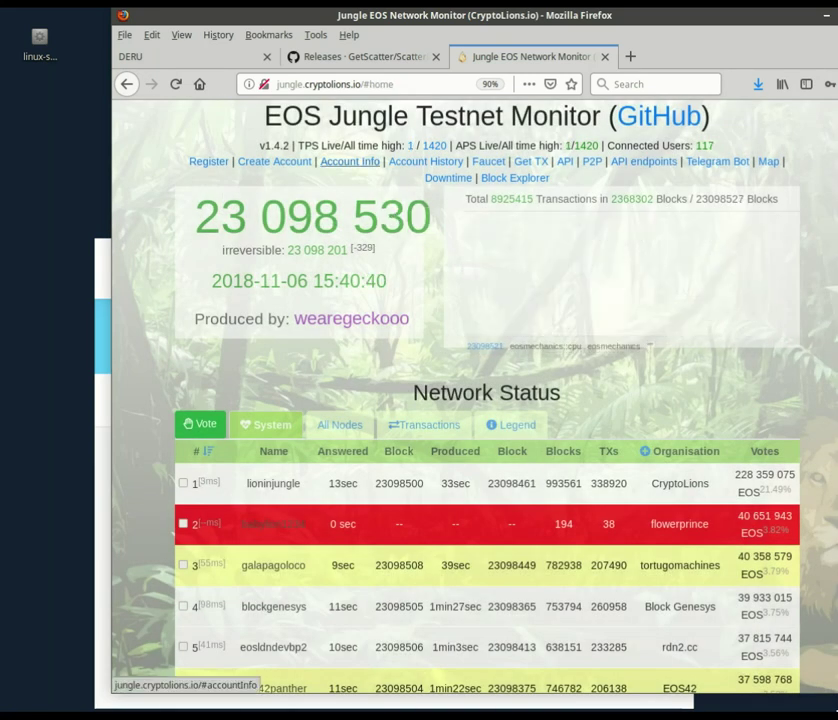
click(349, 161)
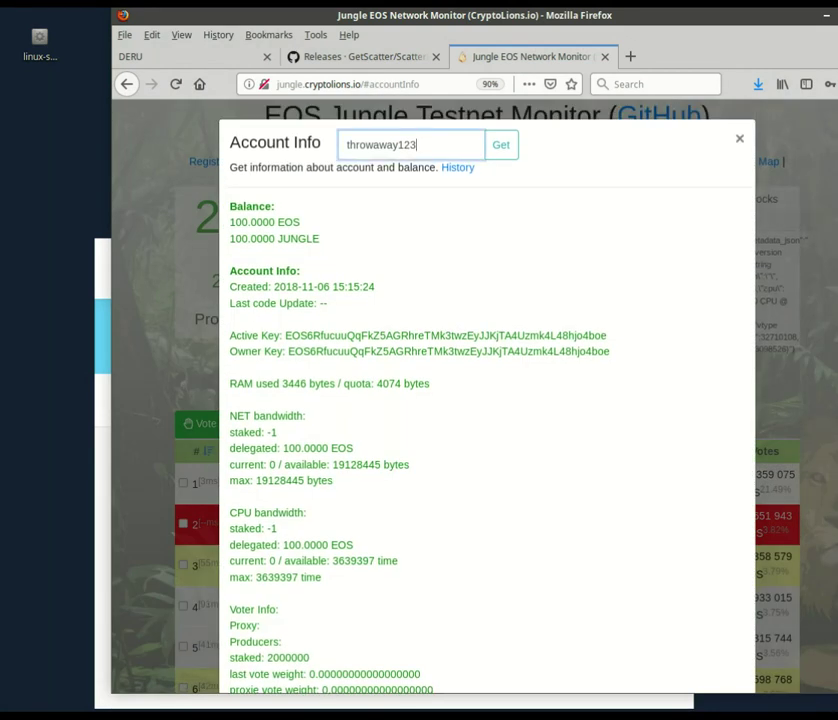
key(BackSpace)
key(BackSpace)
key(BackSpace)
key(Tab)
key(Return)
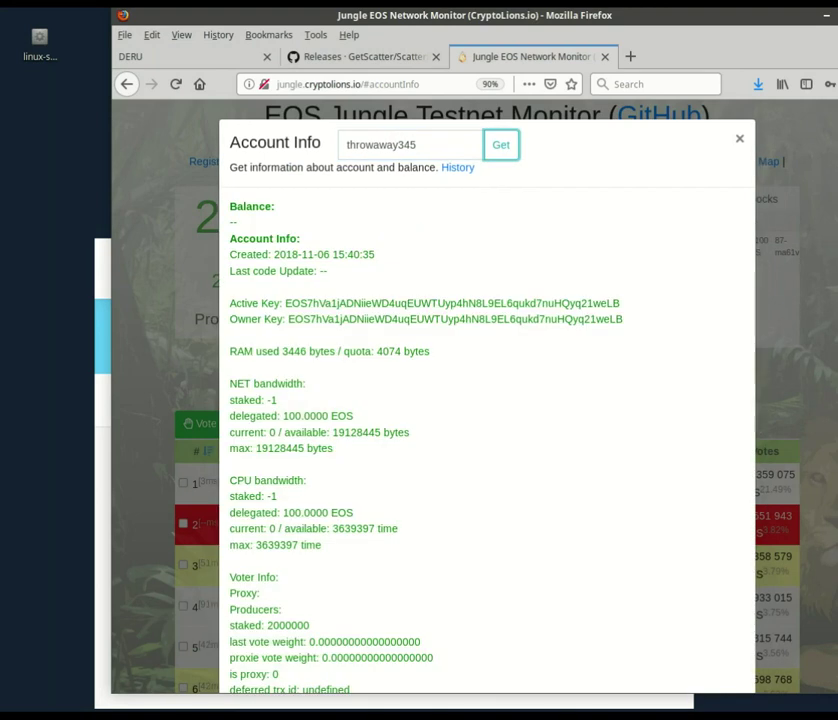
double_click(233, 221)
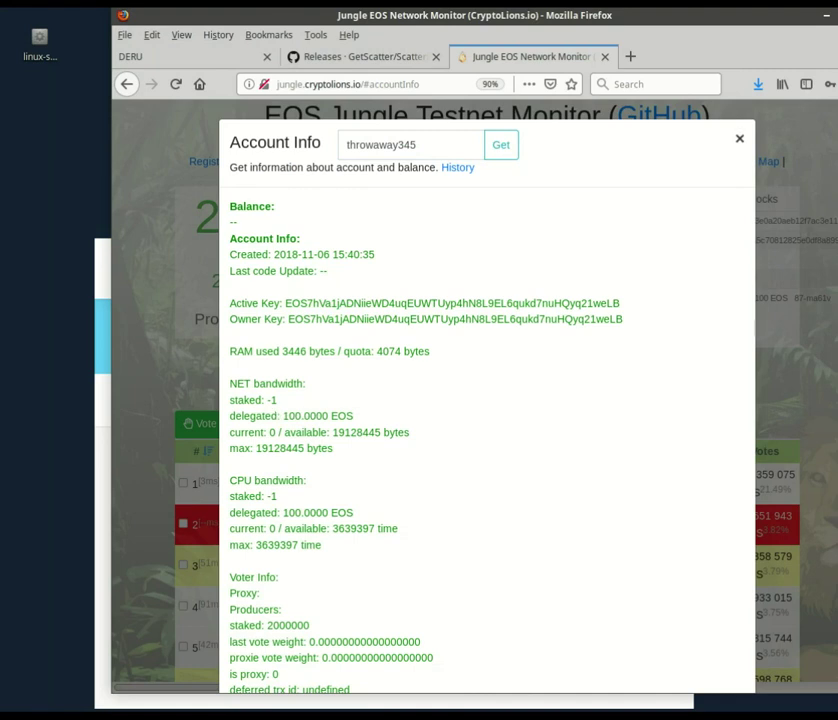
key(Escape)
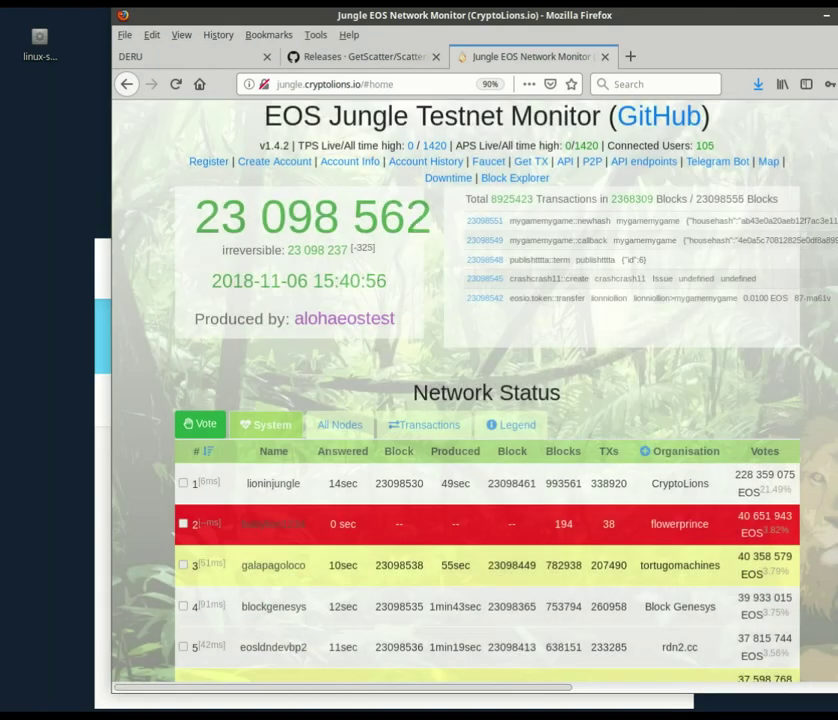
click(489, 161)
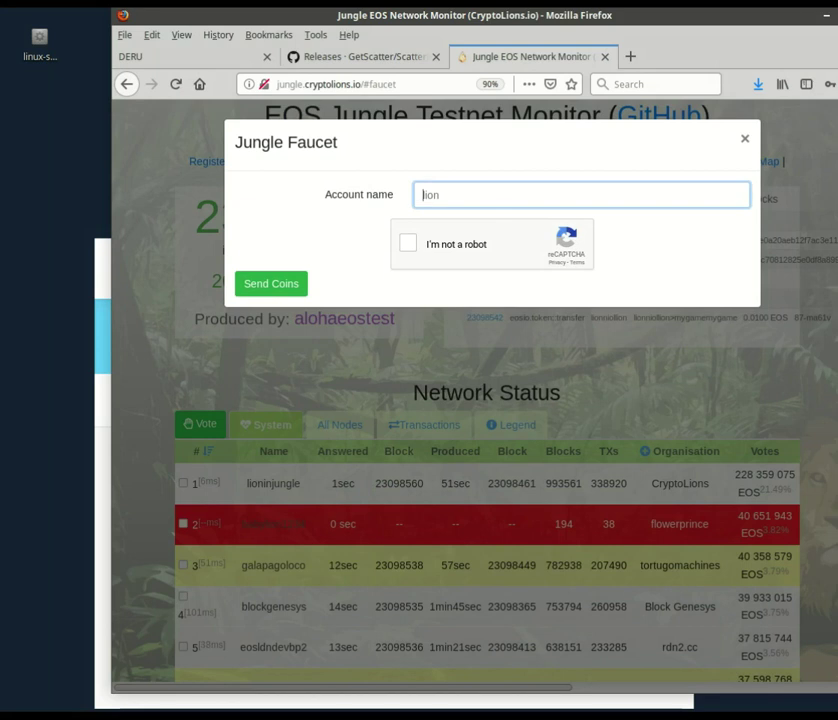
click(408, 243)
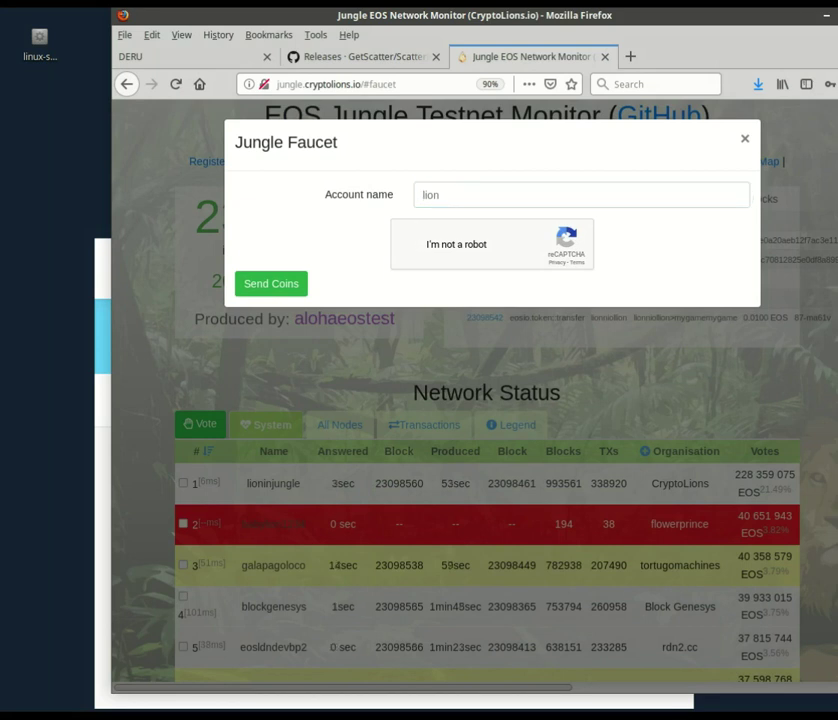
click(430, 194)
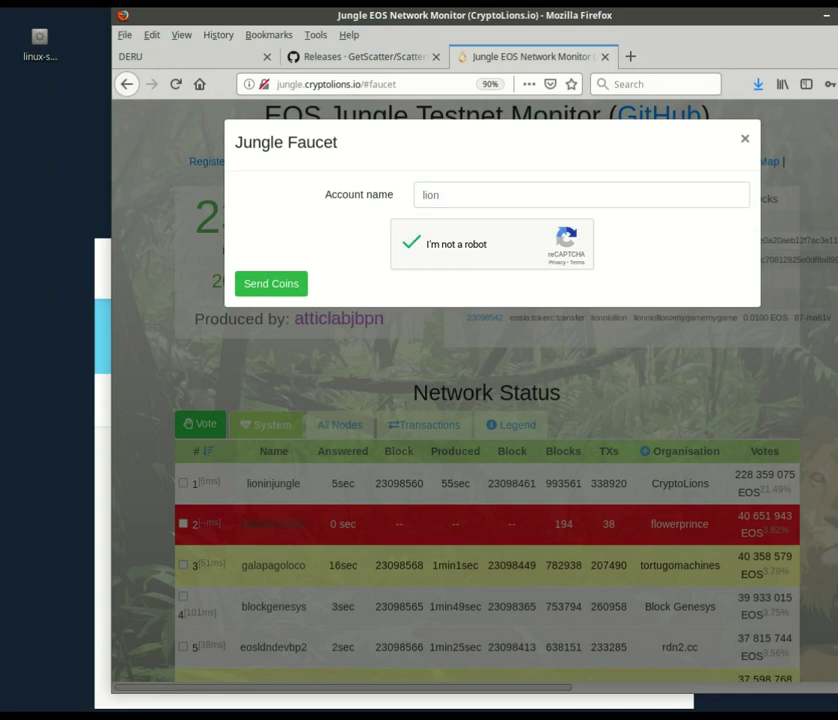
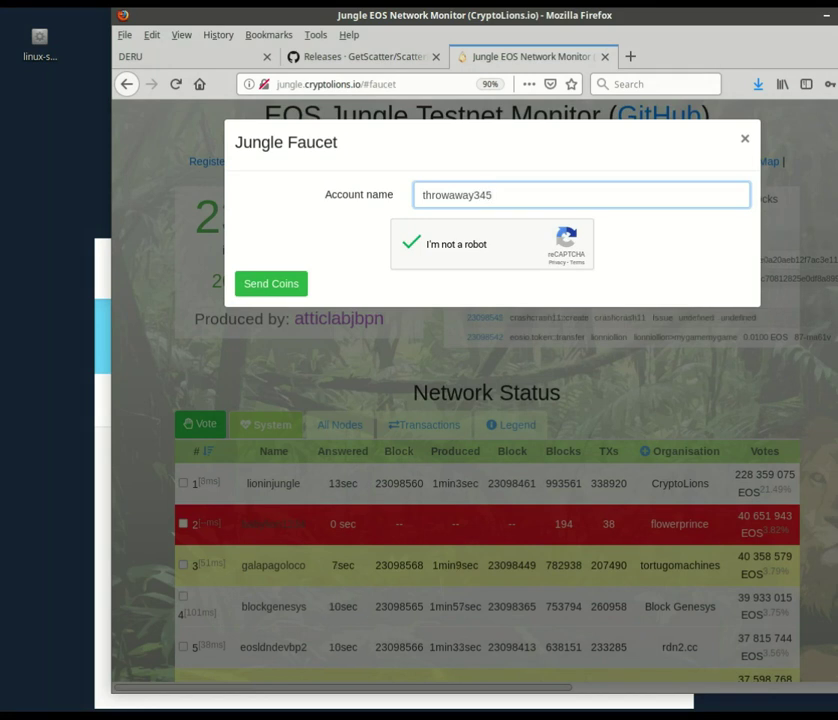
key(Return)
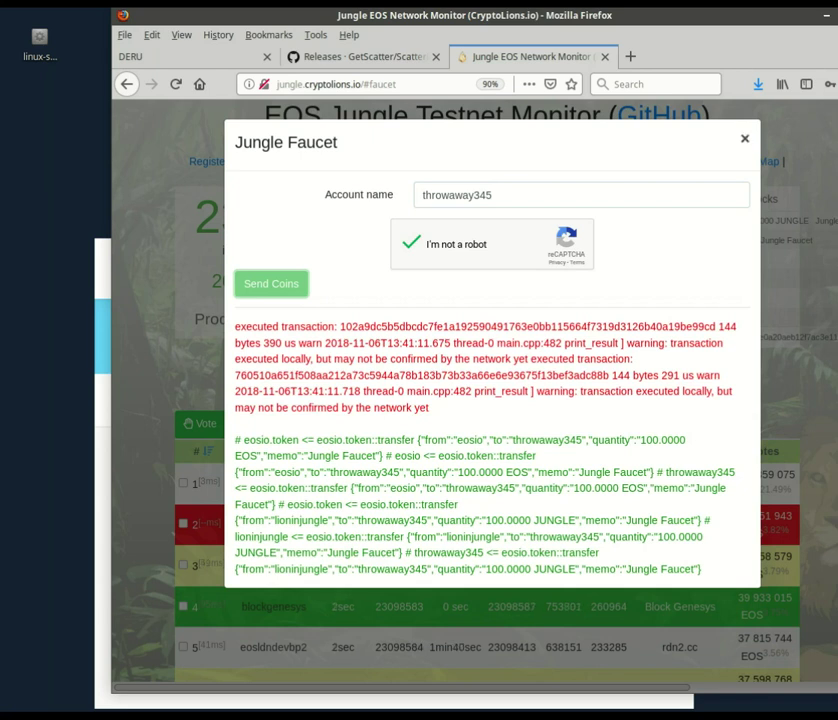
key(Escape)
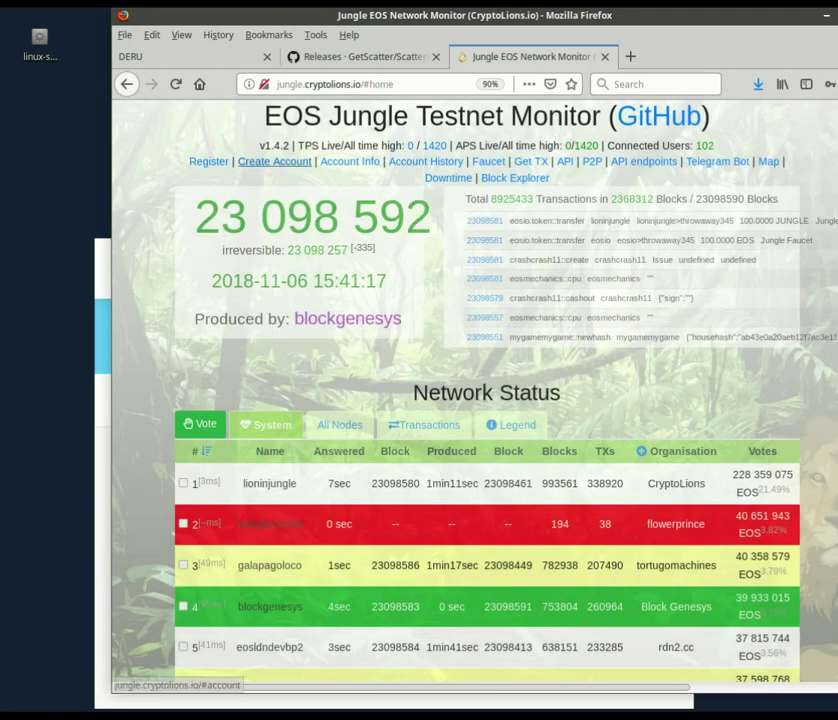
click(350, 161)
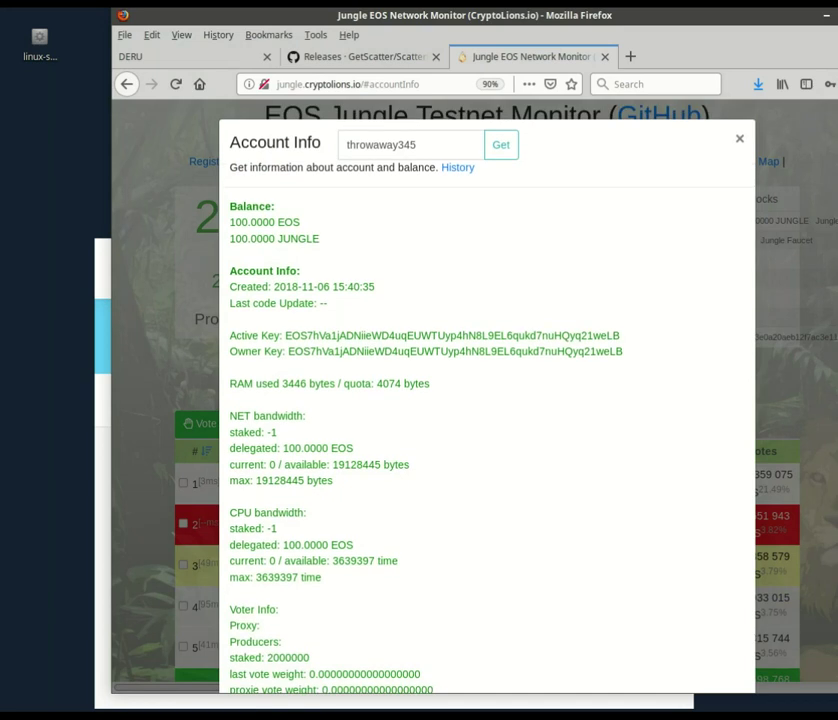
drag(416, 145, 398, 145)
drag(319, 238, 236, 222)
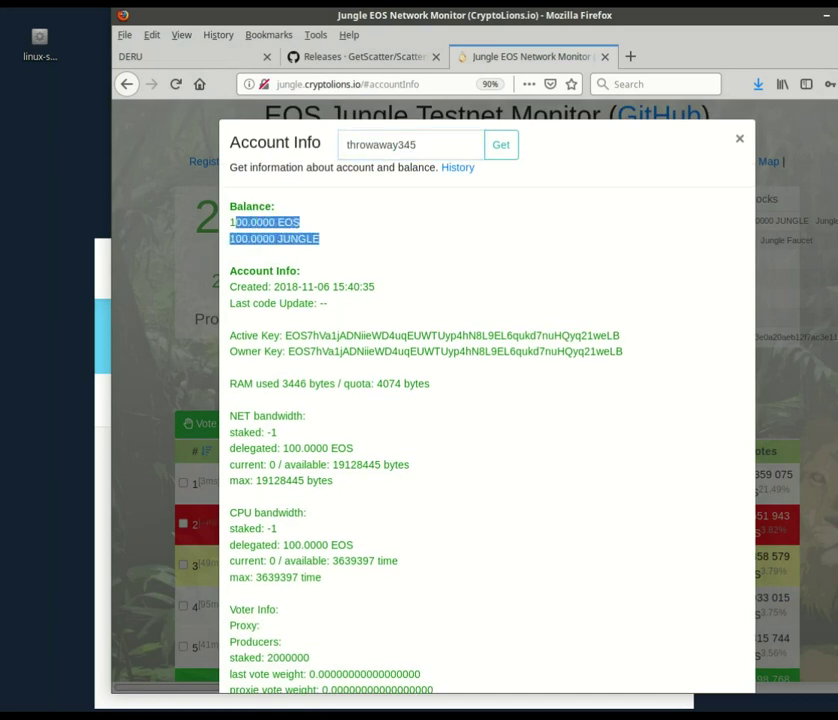
key(alt+Tab)
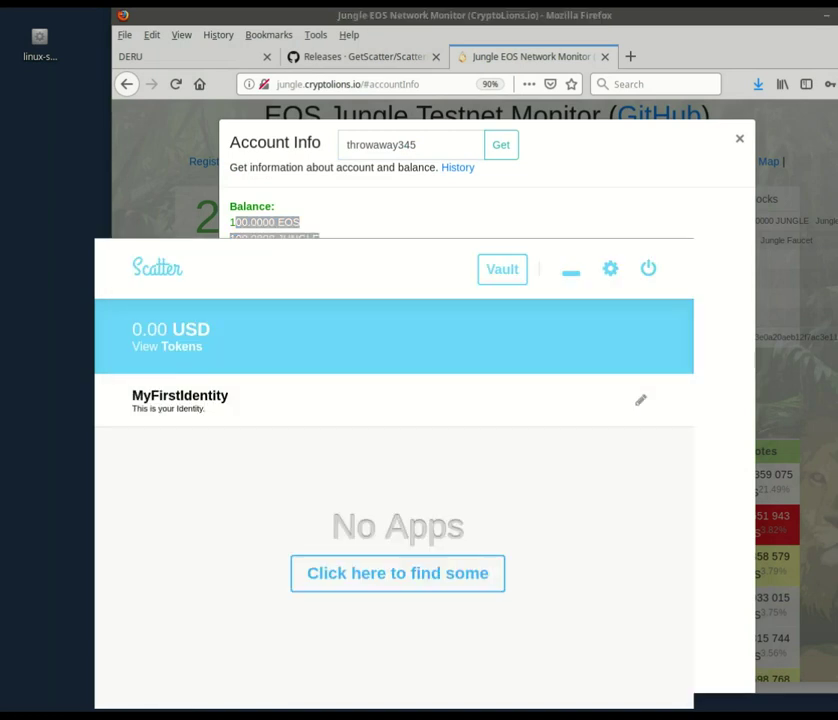
key(alt+Tab)
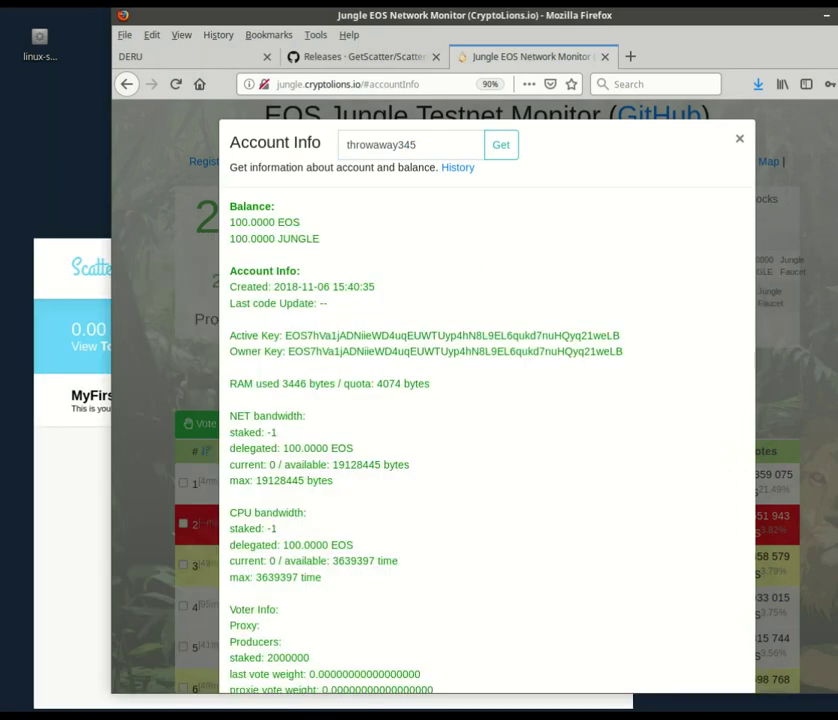
key(alt+Tab)
click(443, 269)
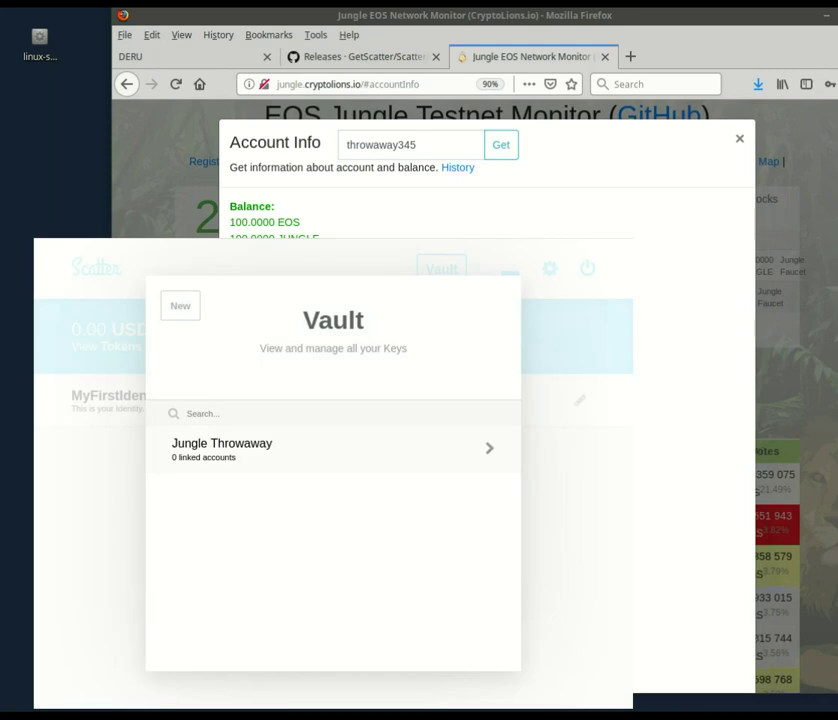
click(330, 449)
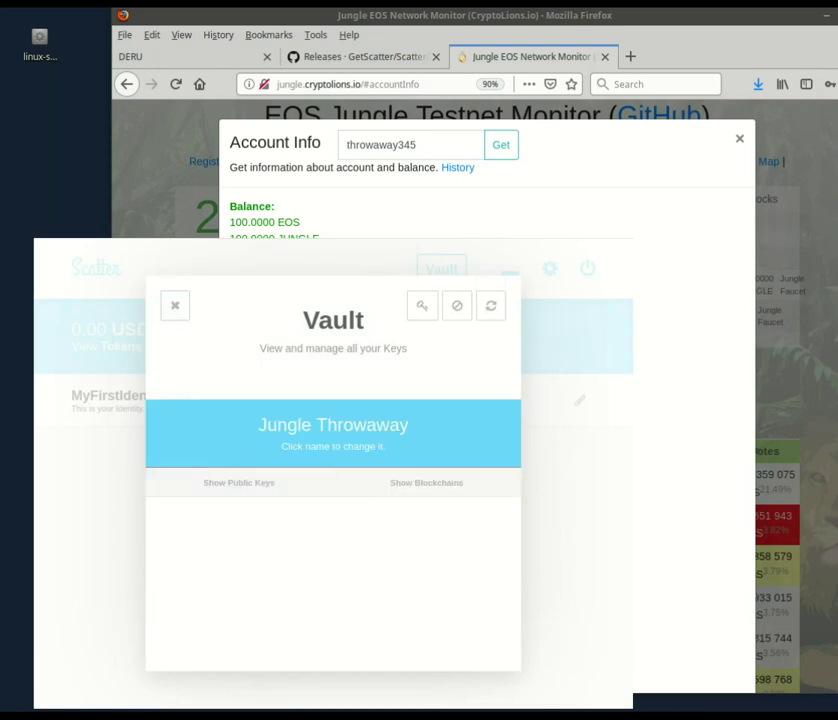
click(490, 305)
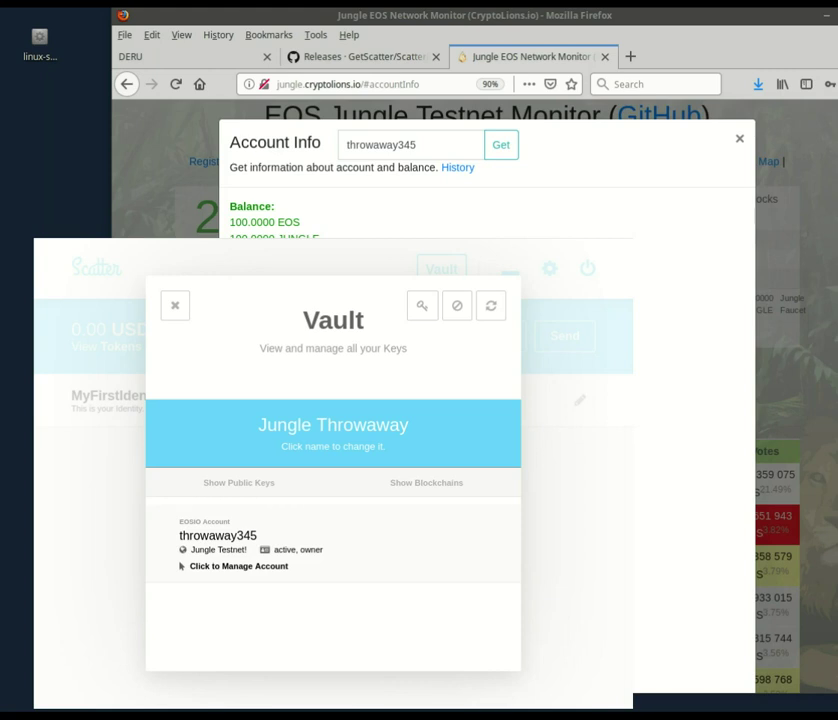
click(175, 305)
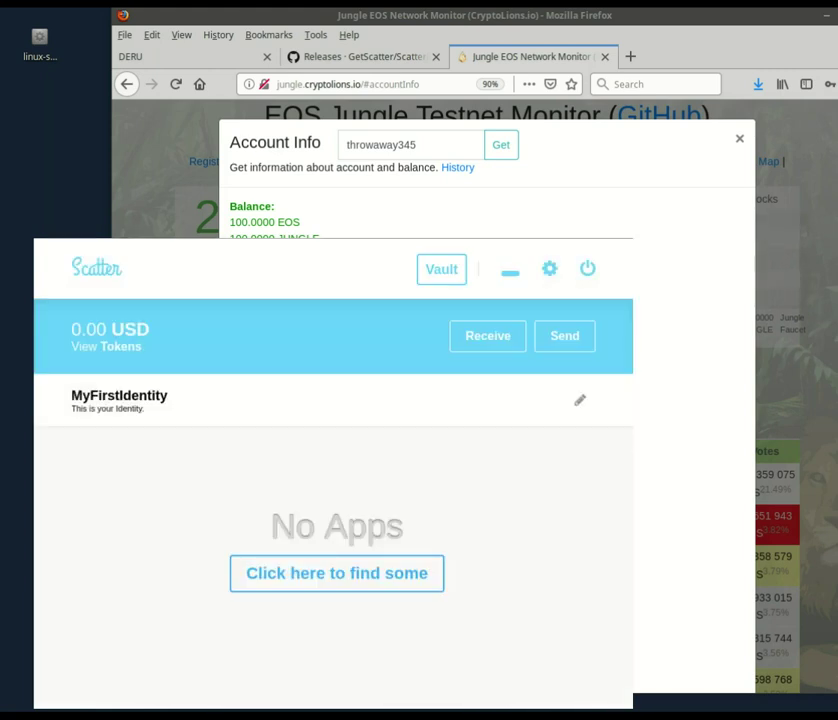
Step: Log in to DERU via Scatter with the throwaway testnet account and begin a new promise
key(alt+Tab)
key(Escape)
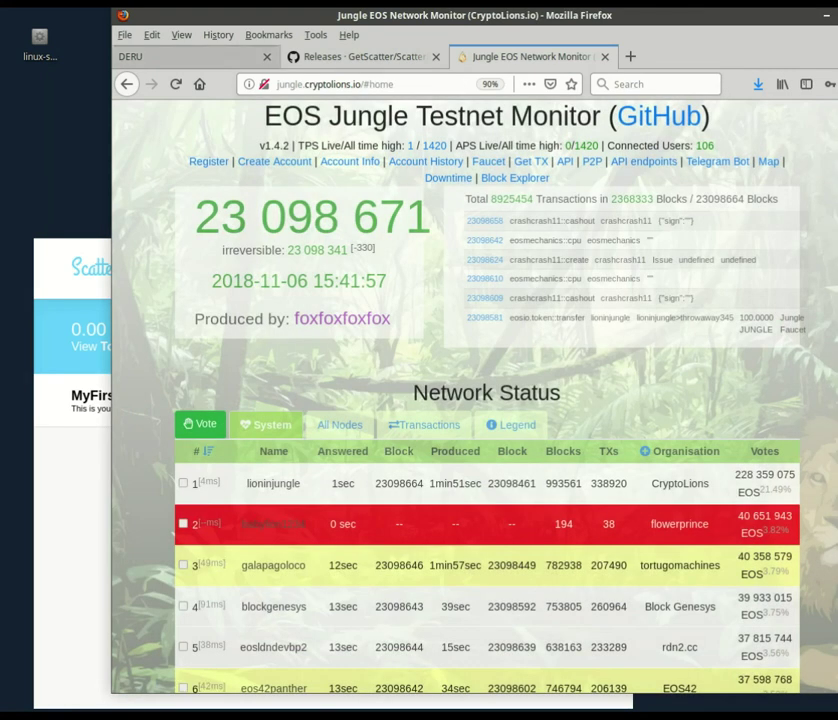
click(140, 56)
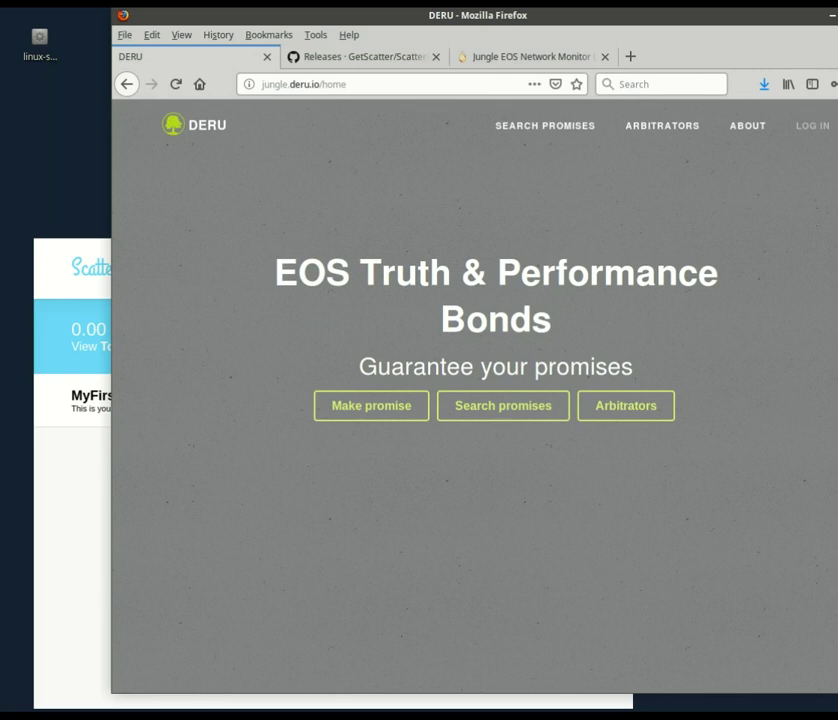
click(812, 125)
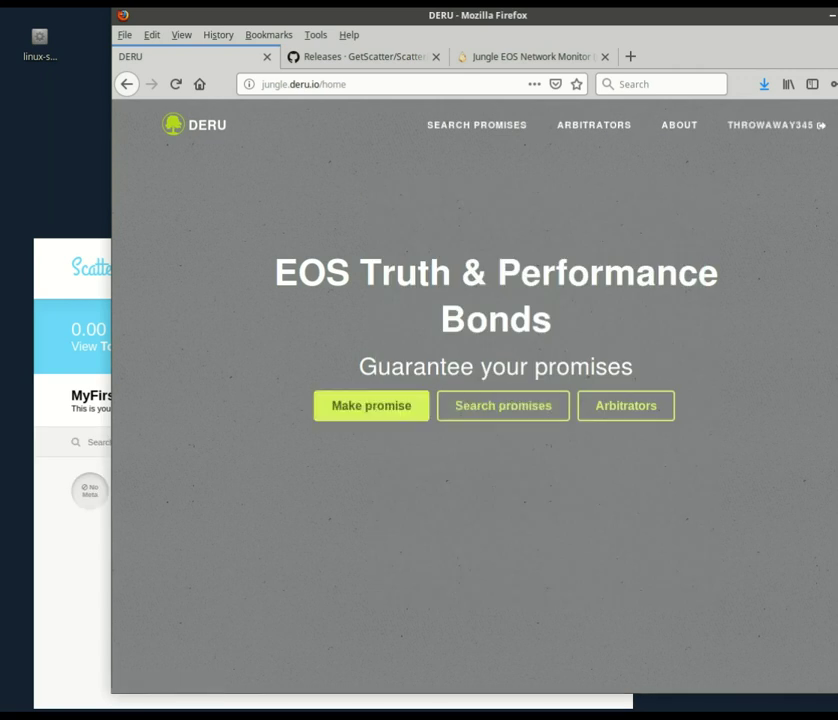
click(371, 405)
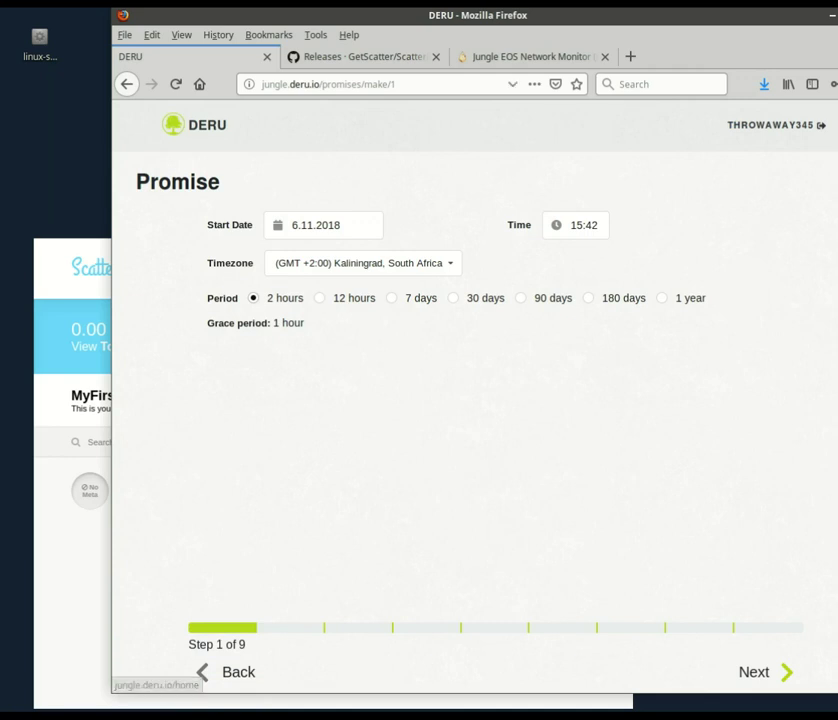
Step: Return to the Jungle EOS Network Monitor tab showing live network status
click(530, 56)
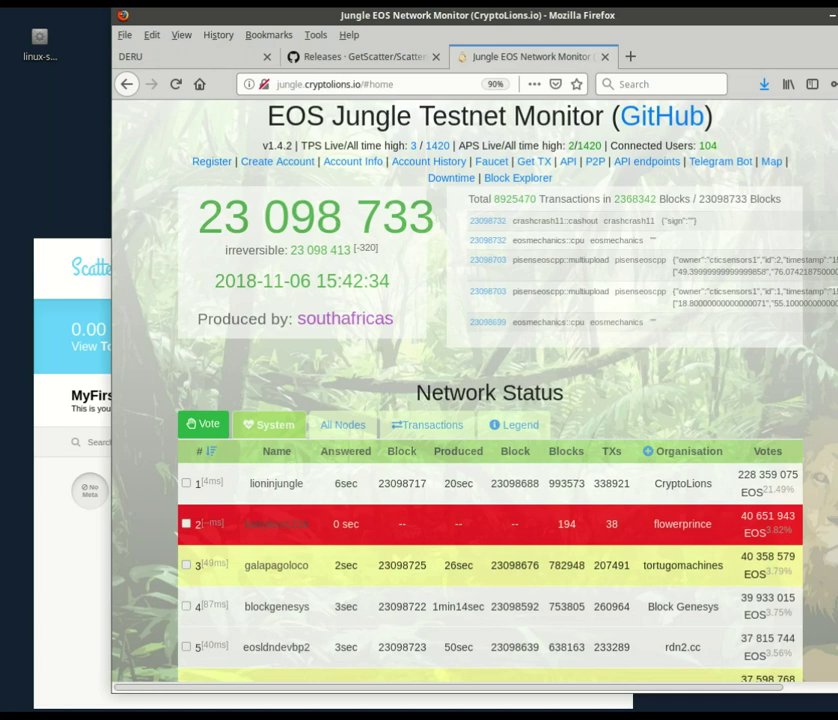